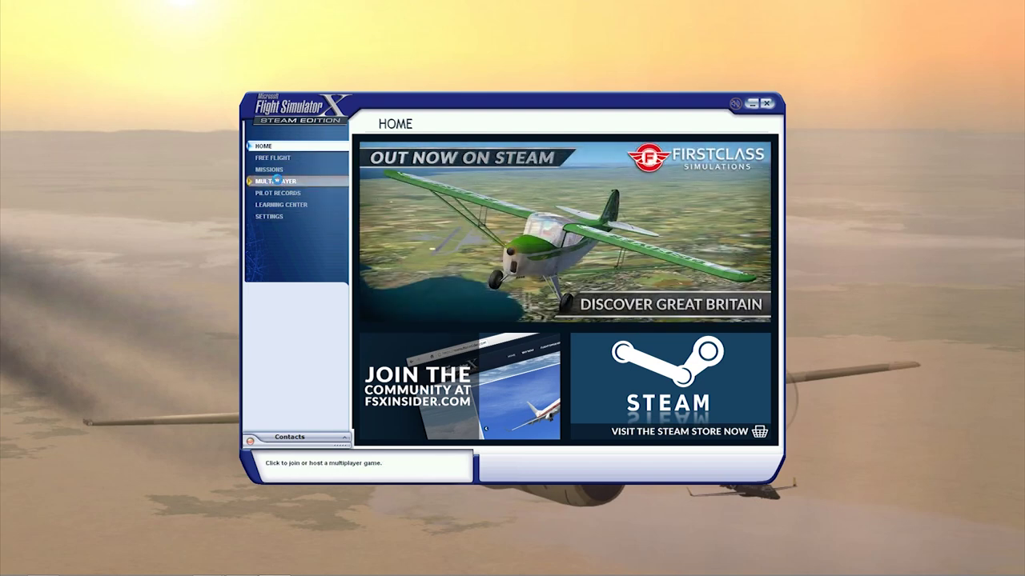
Sign in to multiplayer over the Internet (Steam) and choose the ~ ms F L I G H T S .net~ session near McCarran Intl.
{"action": "left_click", "coordinate": [277, 180]}
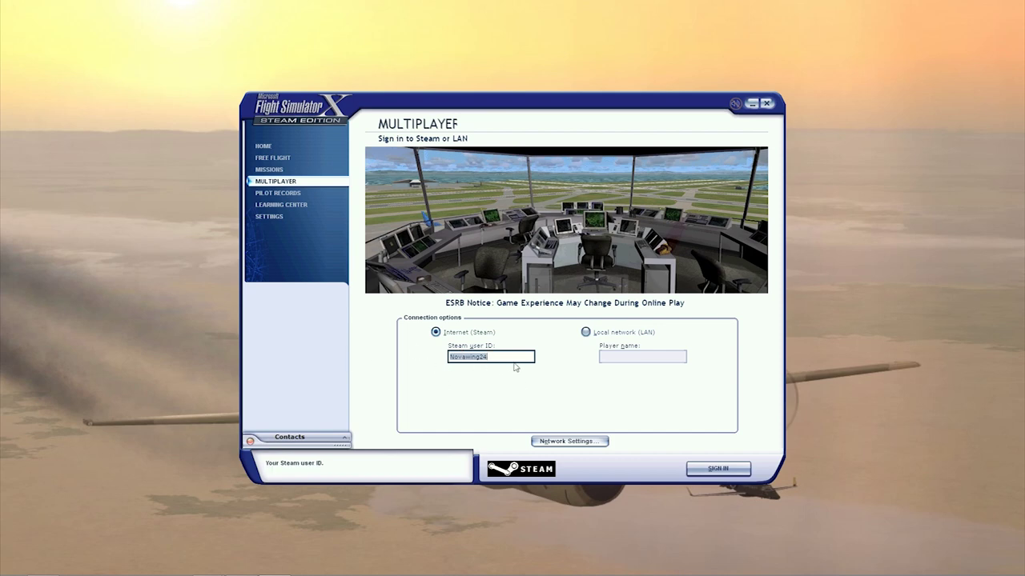
{"action": "left_click", "coordinate": [703, 468]}
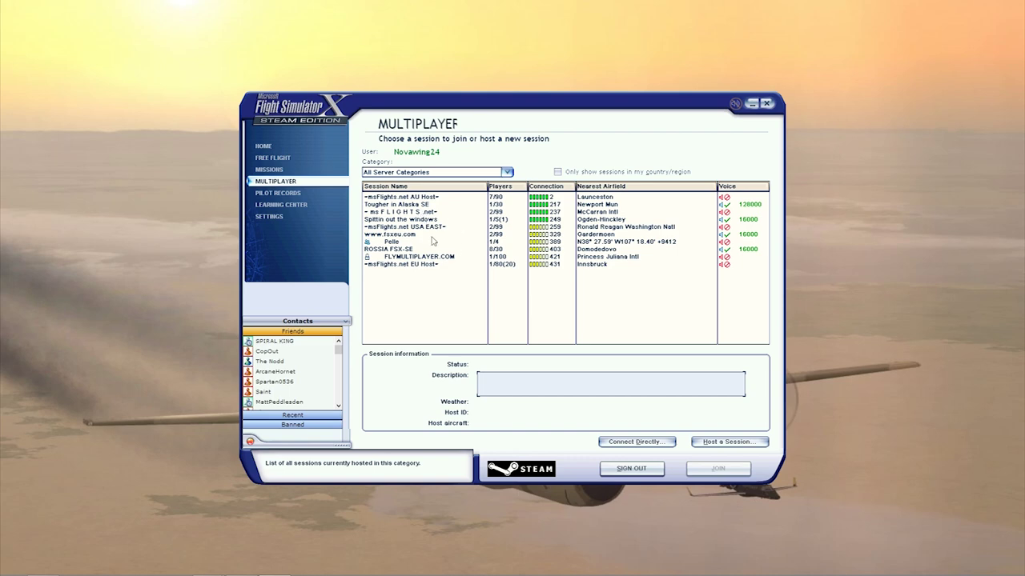
{"action": "double_click", "coordinate": [417, 212]}
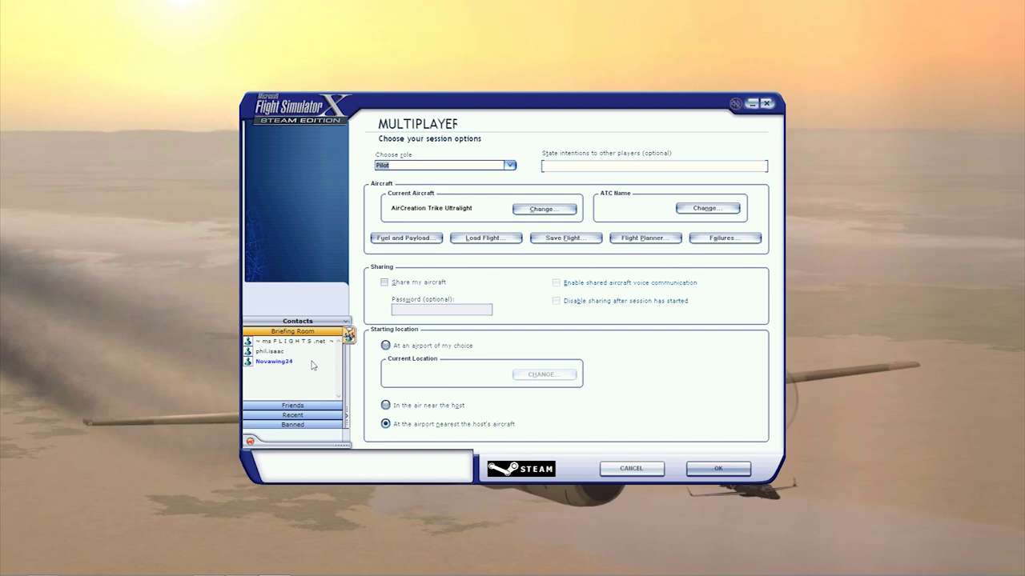
Change the current aircraft to the Aero L-39C Albatros Czech AF CLV #0440, inspecting its details preview before accepting it.
{"action": "left_click", "coordinate": [544, 211]}
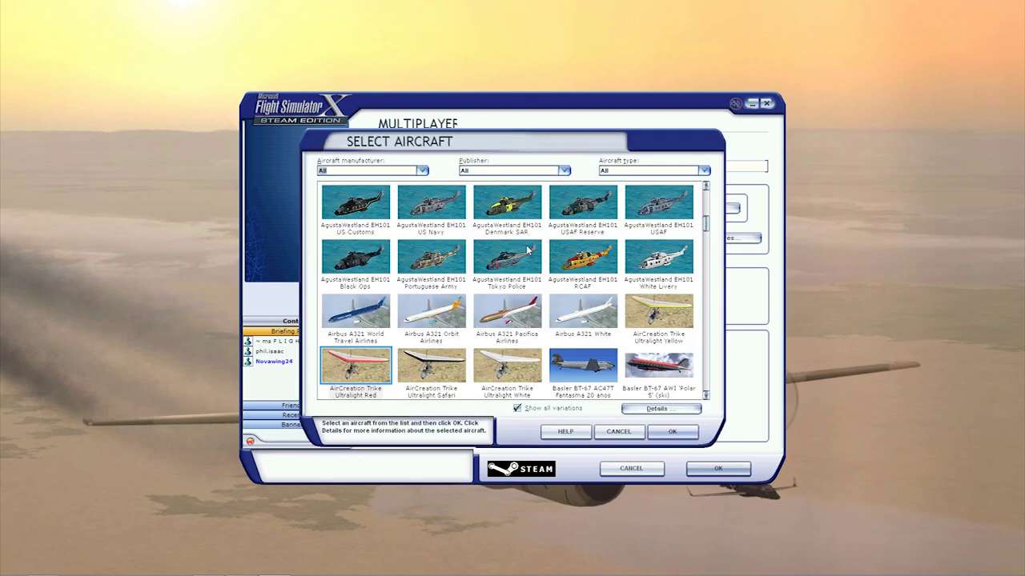
{"action": "left_click", "coordinate": [486, 273]}
{"action": "scroll", "coordinate": [504, 272], "scroll_direction": "up", "scroll_amount": 4}
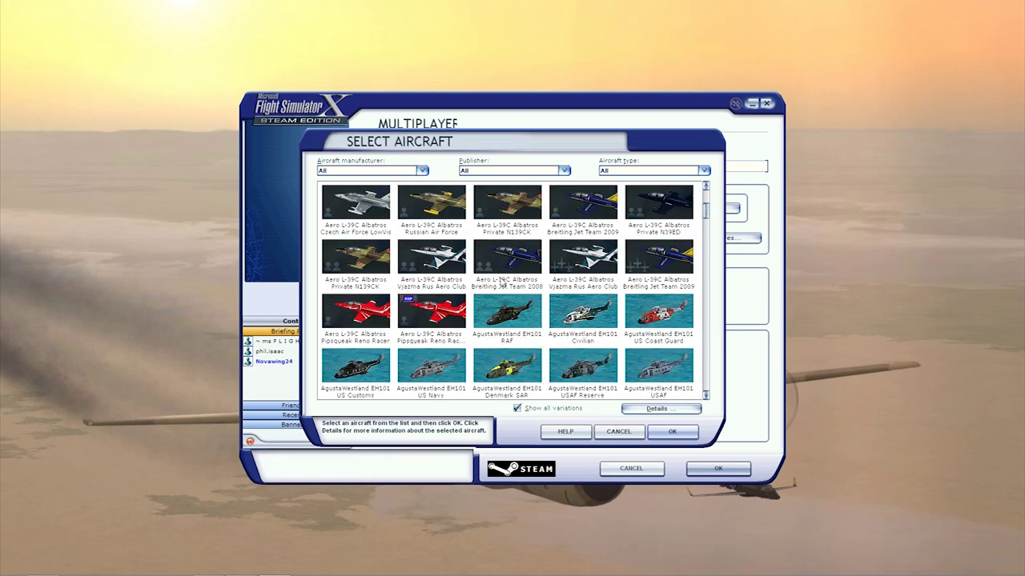
{"action": "scroll", "coordinate": [503, 278], "scroll_direction": "up", "scroll_amount": 2}
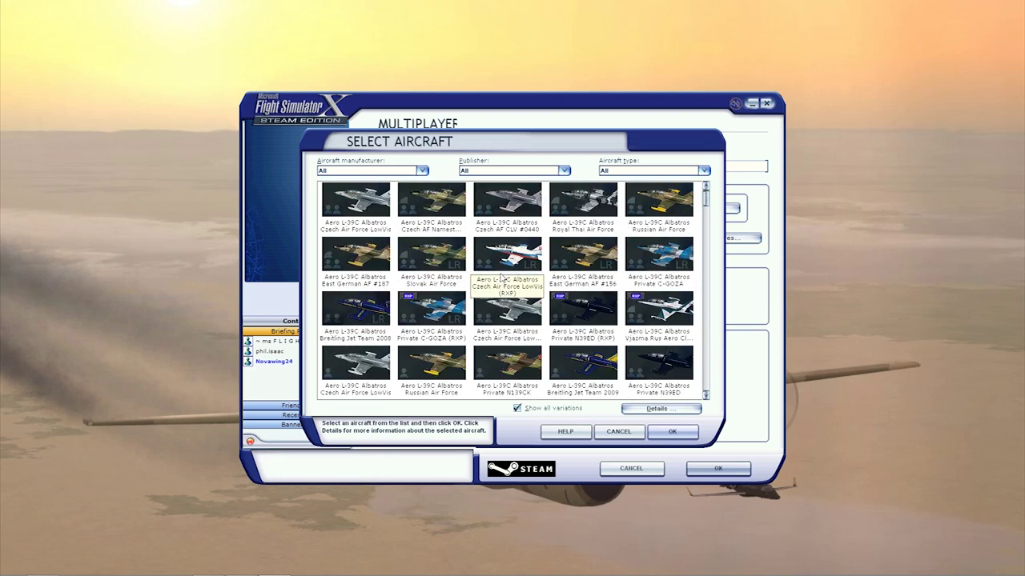
{"action": "left_click", "coordinate": [516, 208]}
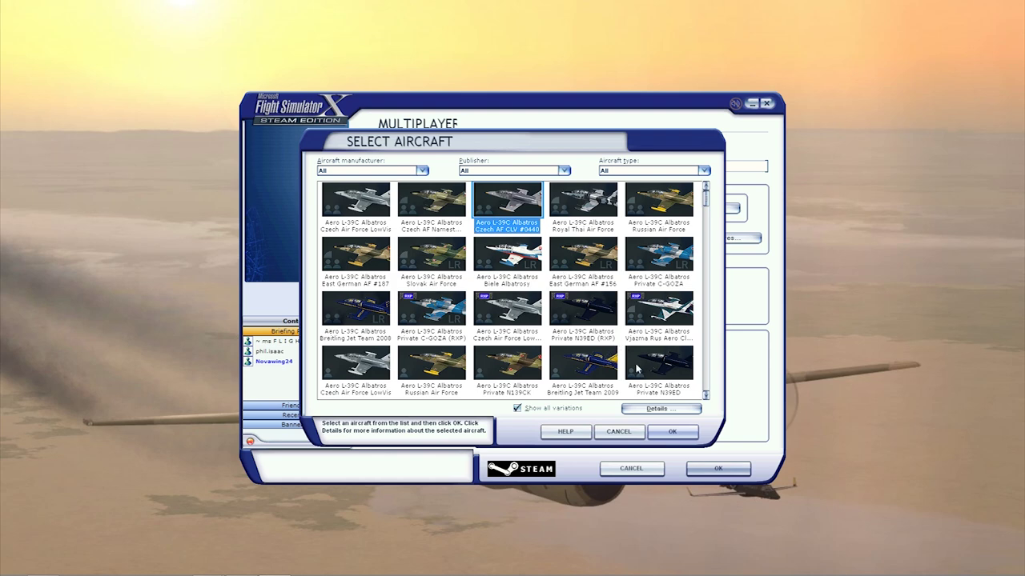
{"action": "left_click", "coordinate": [681, 415]}
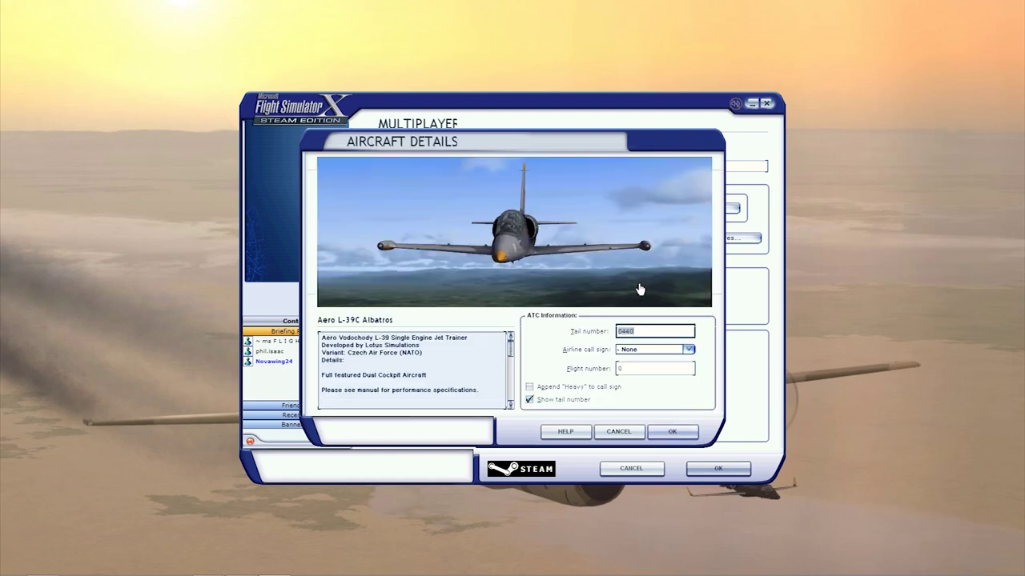
{"action": "left_click_drag", "start_coordinate": [448, 244], "coordinate": [590, 240]}
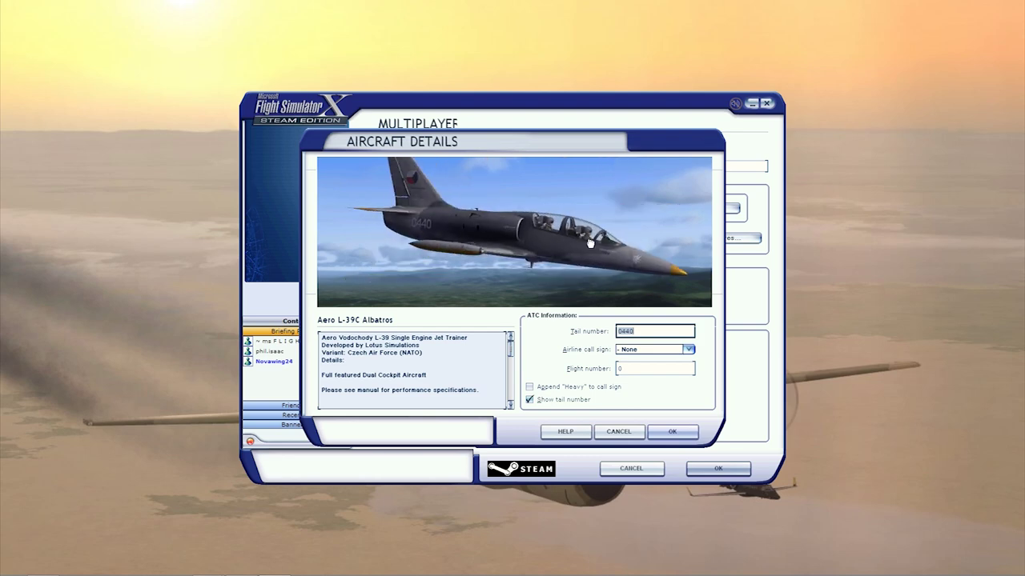
{"action": "left_click", "coordinate": [670, 431]}
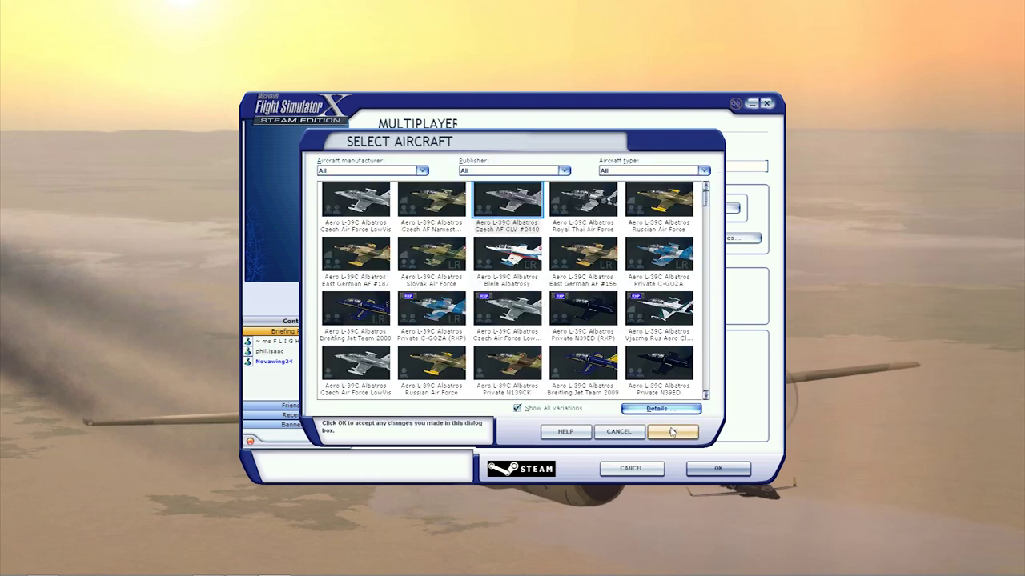
{"action": "left_click", "coordinate": [672, 432]}
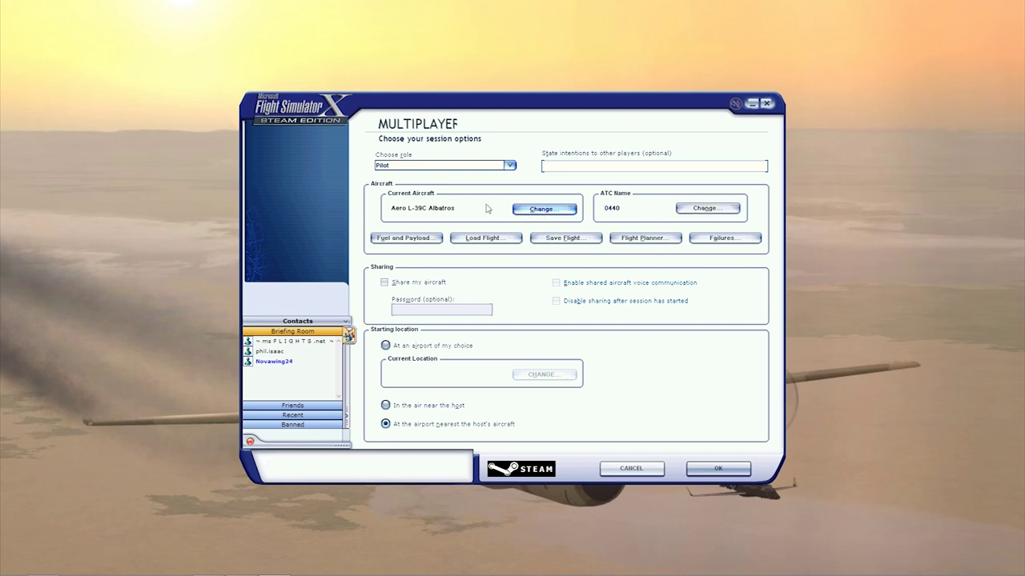
Set the tail number in the ATC name to NOVA24.
{"action": "left_click", "coordinate": [701, 210]}
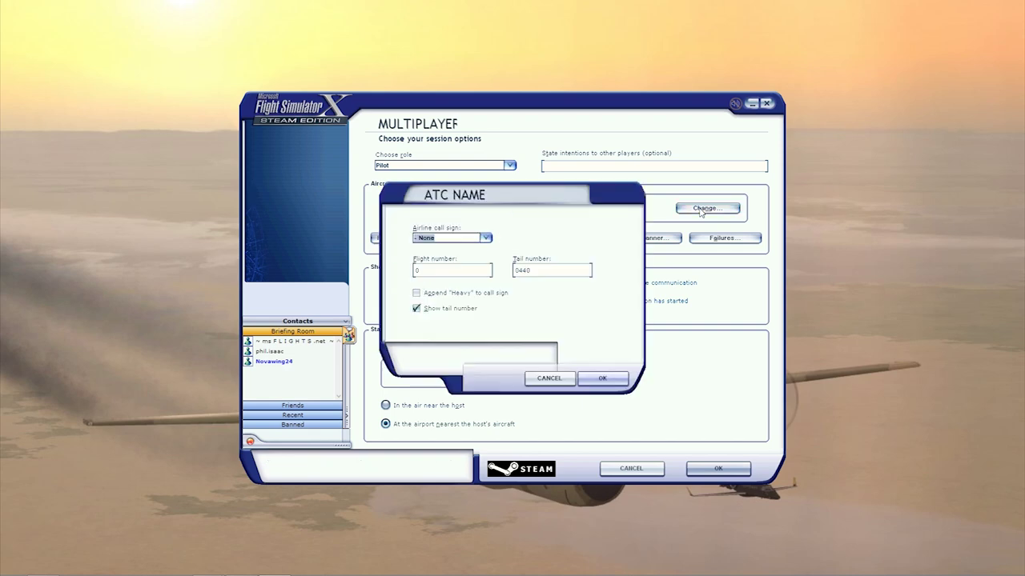
{"action": "double_click", "coordinate": [542, 272]}
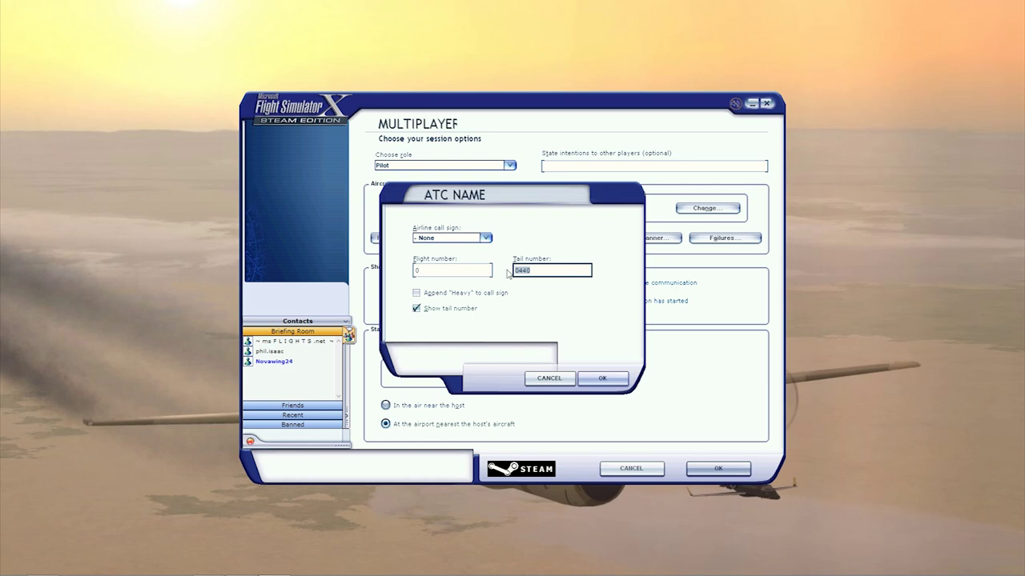
{"action": "type", "text": "NOVA24"}
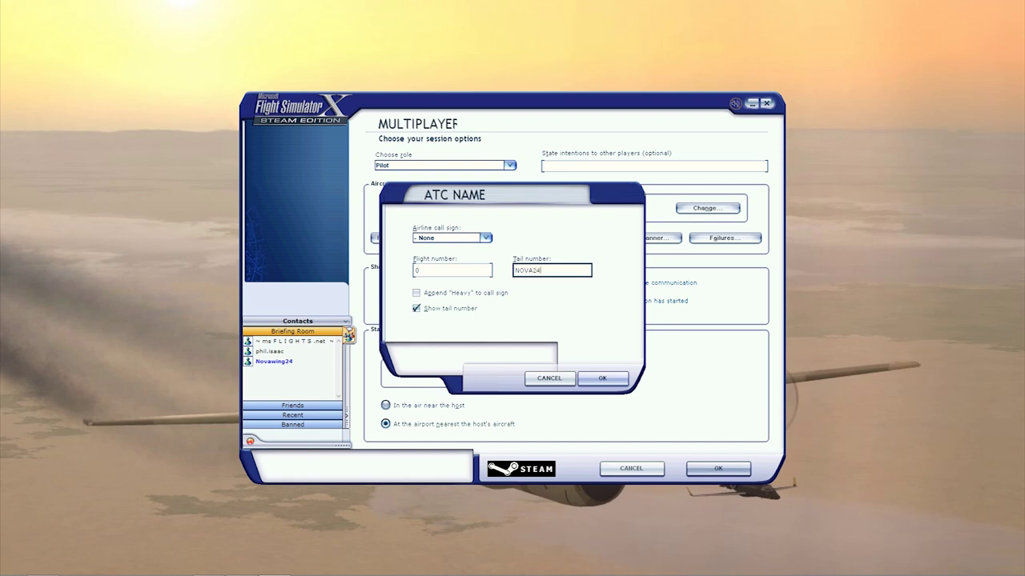
{"action": "left_click", "coordinate": [603, 381]}
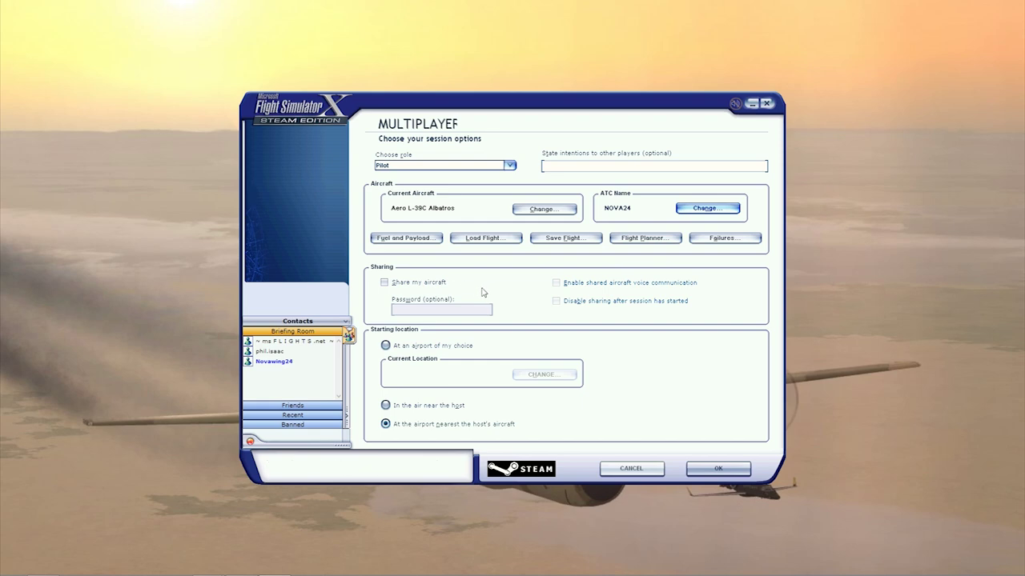
Start at an airport of choice and select Brisbane Intl by searching for airport ID ybbn.
{"action": "left_click", "coordinate": [385, 346]}
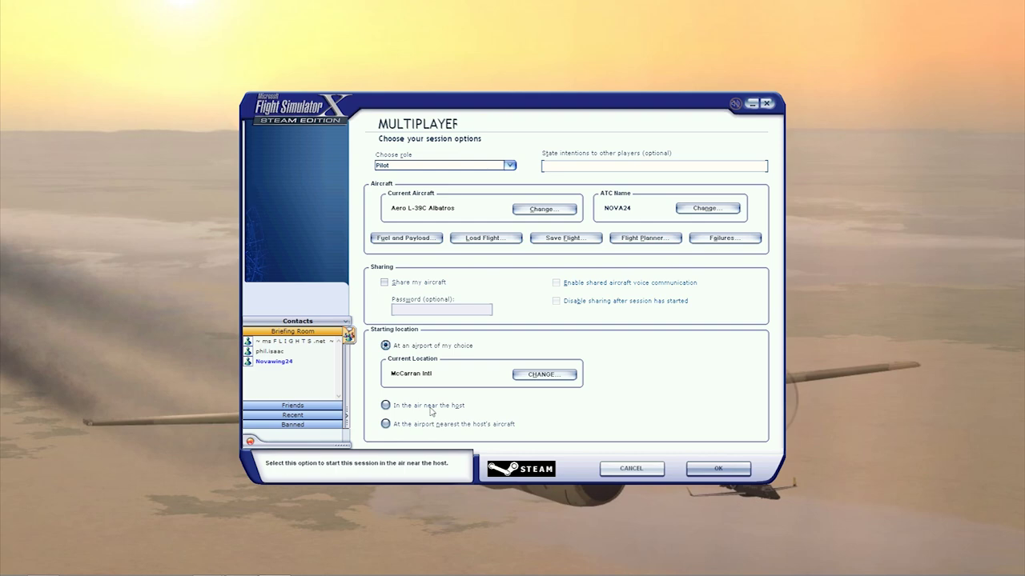
{"action": "left_click", "coordinate": [538, 382]}
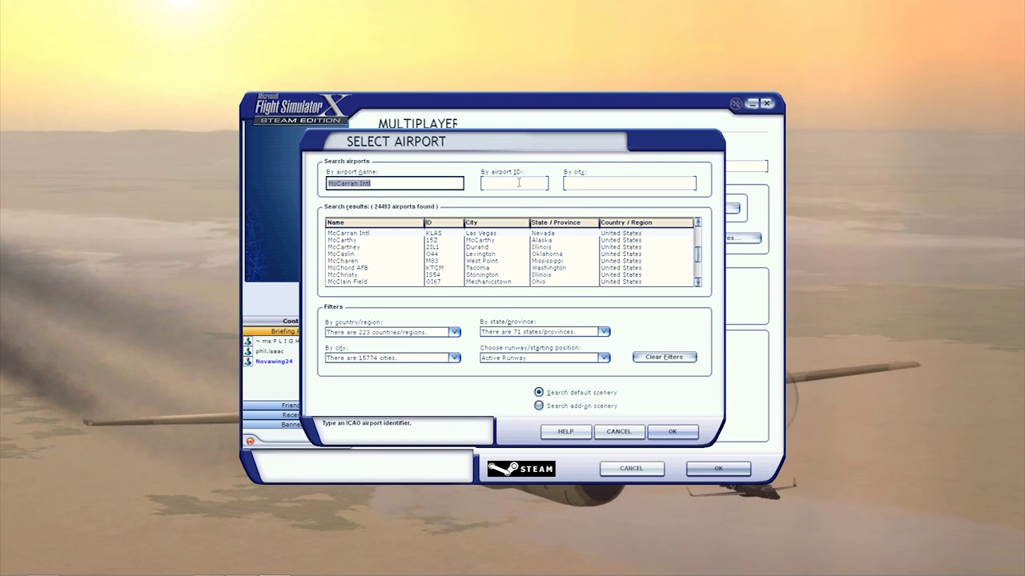
{"action": "left_click", "coordinate": [519, 183]}
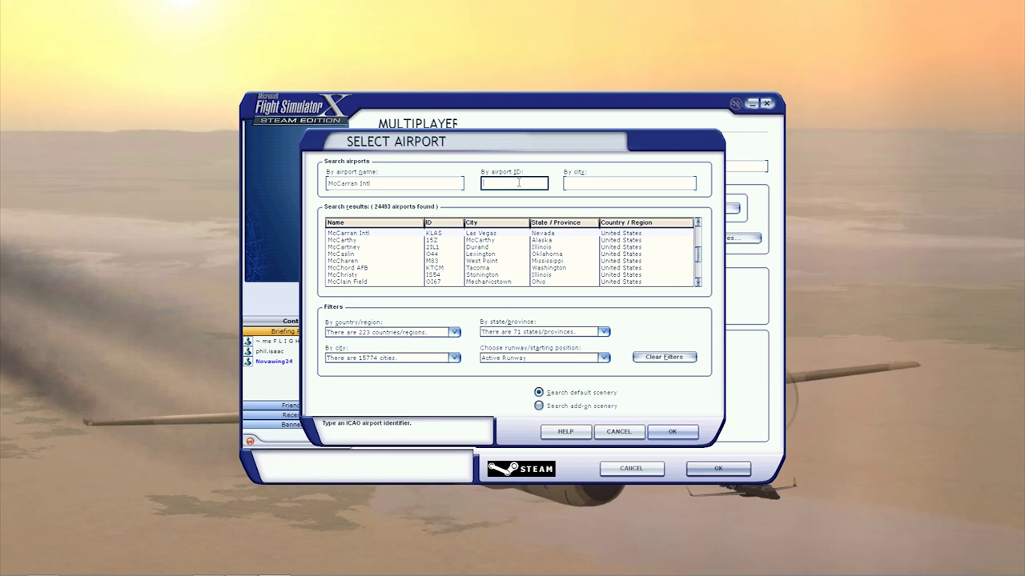
{"action": "type", "text": "ybbn"}
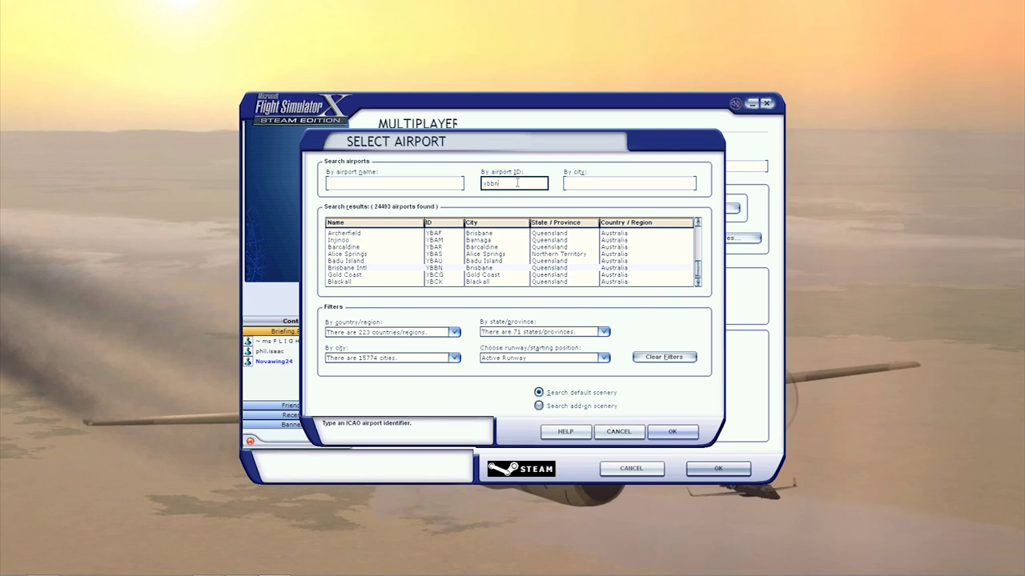
{"action": "left_click", "coordinate": [365, 267]}
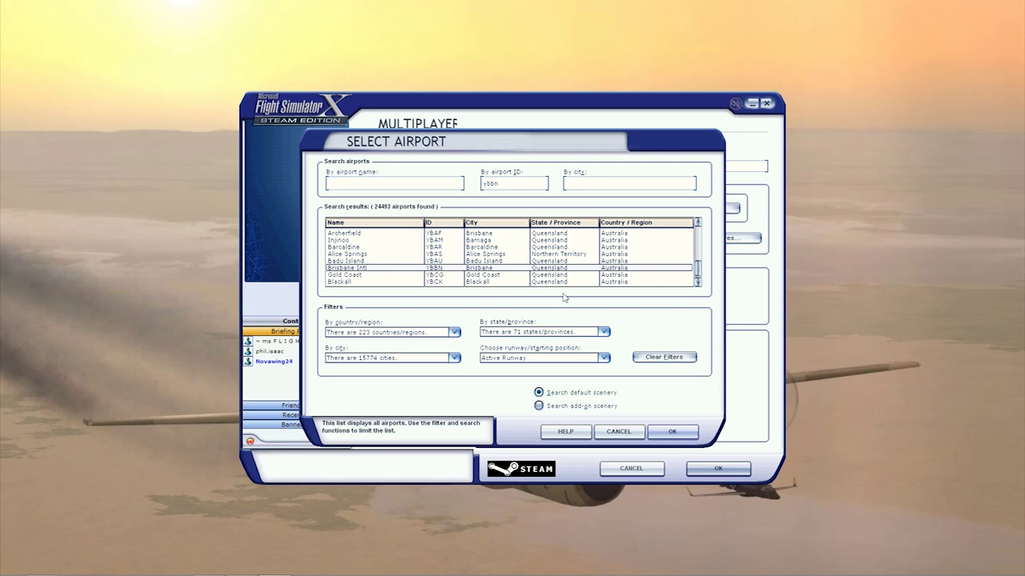
Set the starting position at Brisbane Intl to GATE 6 -- RAMP GA LARGE and accept the airport.
{"action": "left_click", "coordinate": [604, 358]}
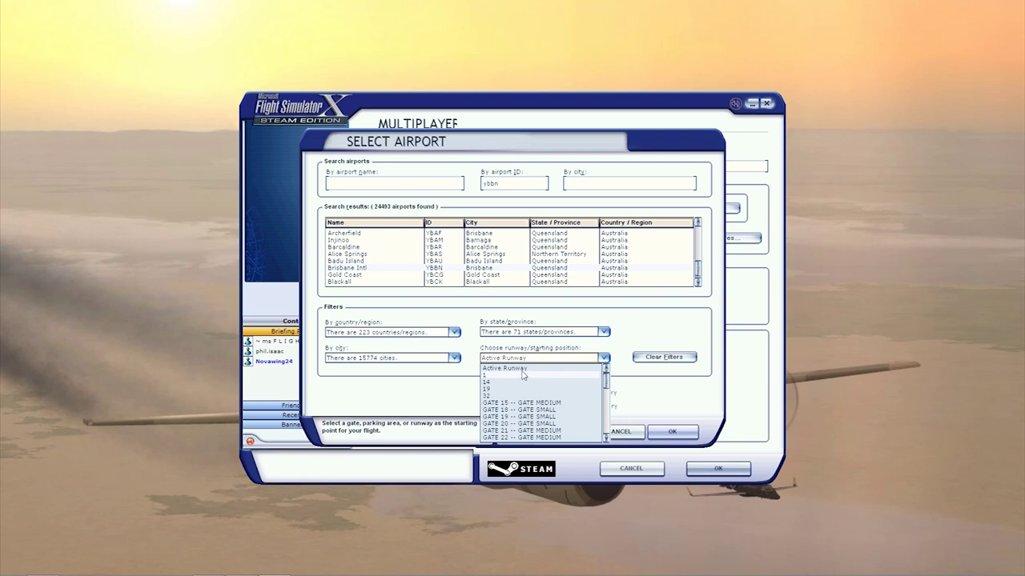
{"action": "scroll", "coordinate": [572, 409], "scroll_direction": "down", "scroll_amount": 4}
{"action": "scroll", "coordinate": [572, 405], "scroll_direction": "down", "scroll_amount": 2}
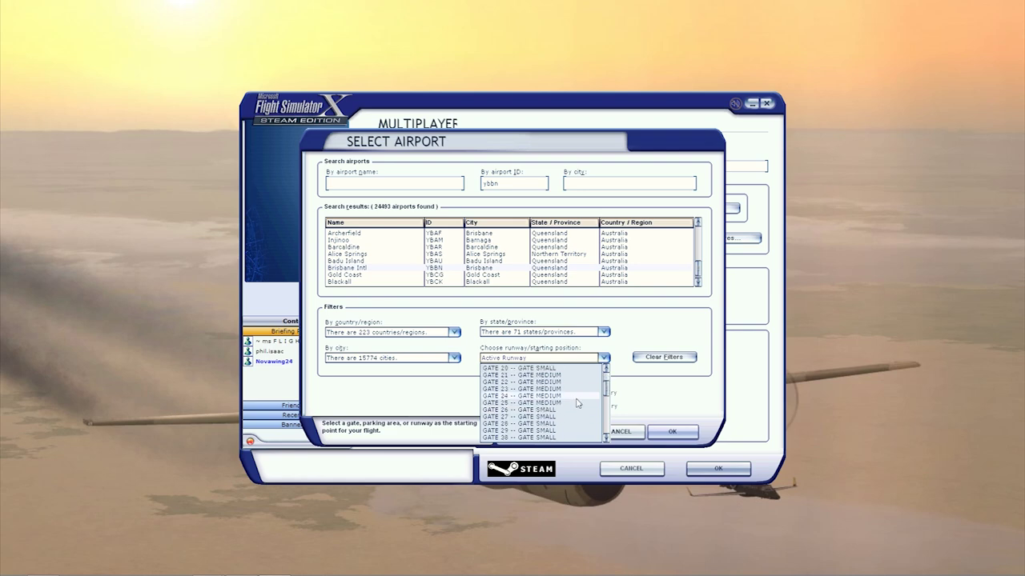
{"action": "scroll", "coordinate": [577, 403], "scroll_direction": "down", "scroll_amount": 4}
{"action": "scroll", "coordinate": [574, 404], "scroll_direction": "down", "scroll_amount": 4}
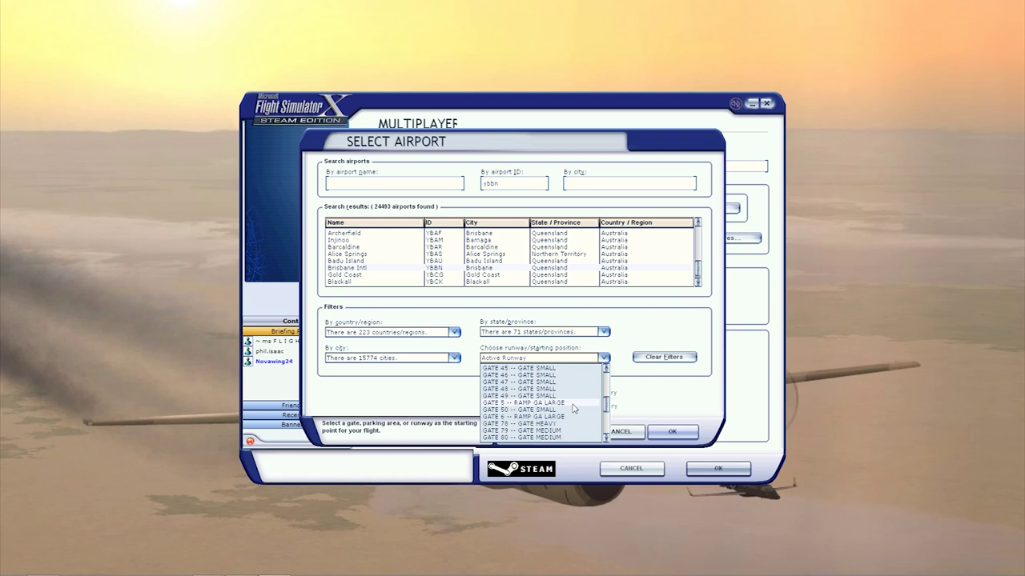
{"action": "scroll", "coordinate": [569, 408], "scroll_direction": "down", "scroll_amount": 1}
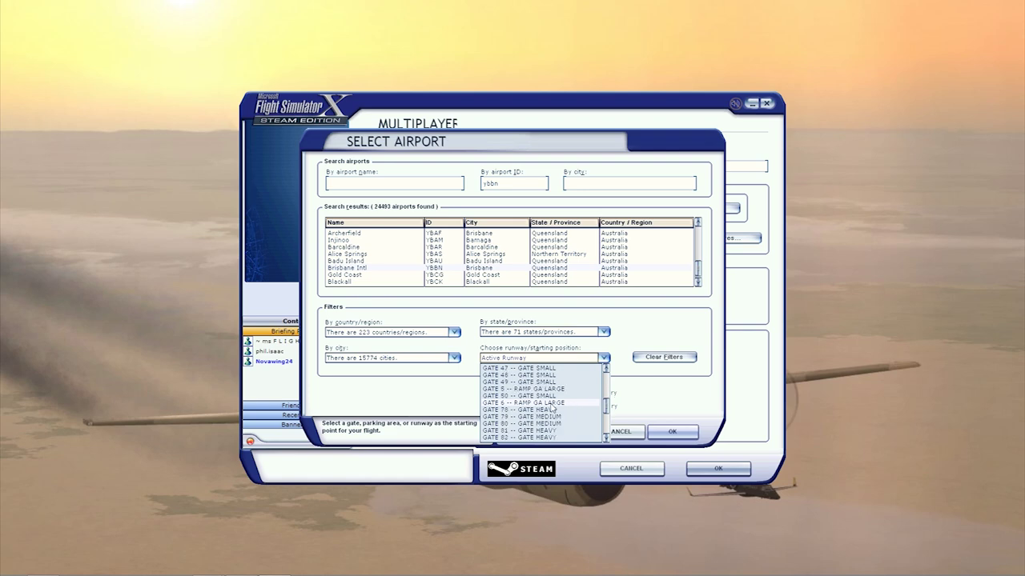
{"action": "left_click", "coordinate": [551, 404]}
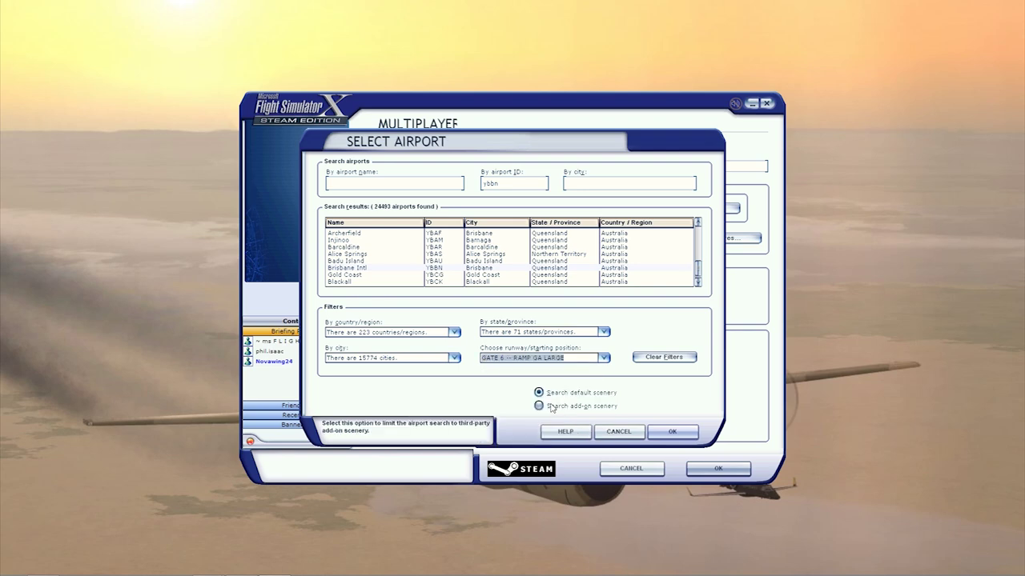
{"action": "left_click", "coordinate": [672, 432]}
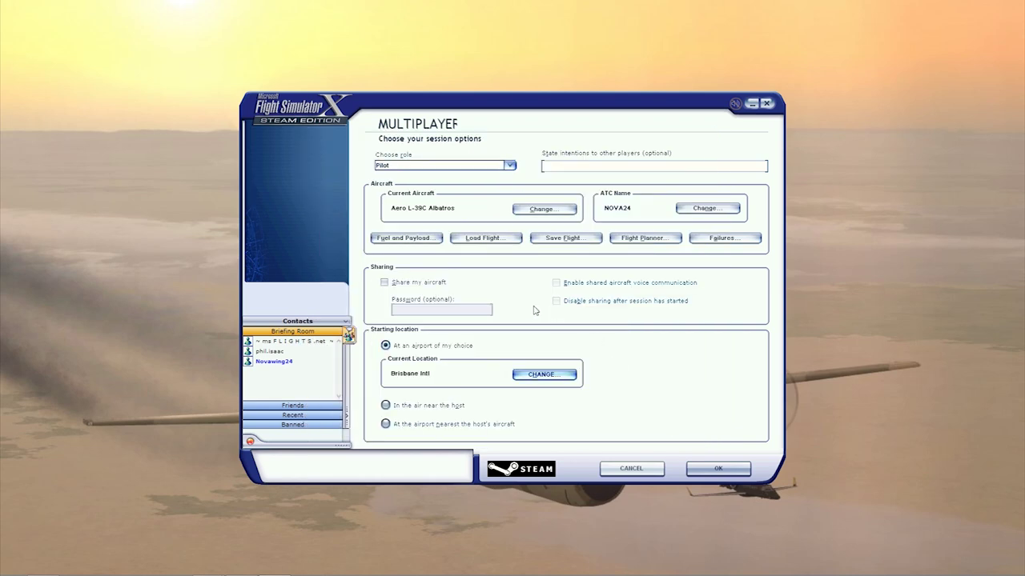
Accept the session options and join the session from the briefing room.
{"action": "left_click", "coordinate": [720, 469]}
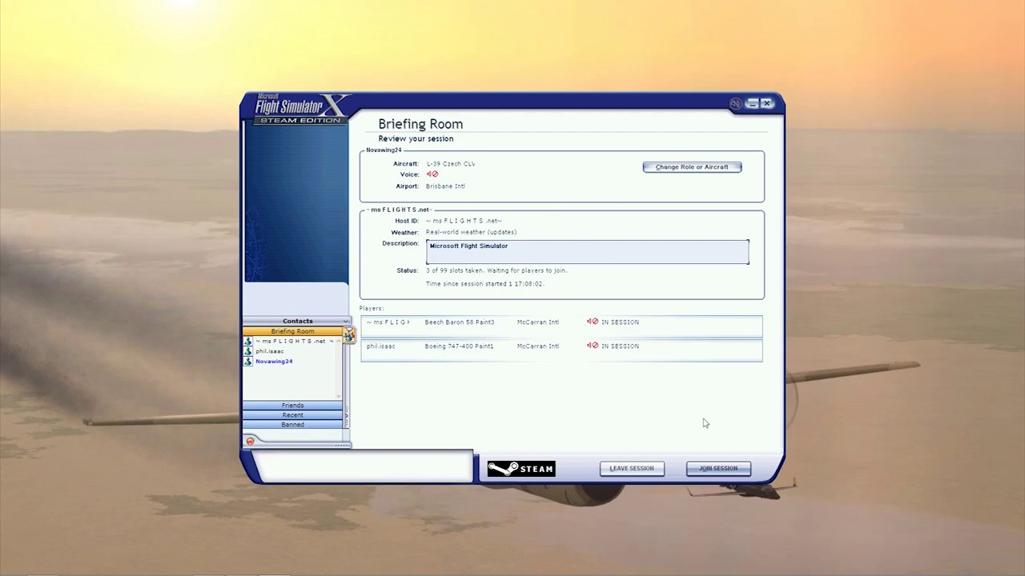
{"action": "left_click", "coordinate": [712, 467]}
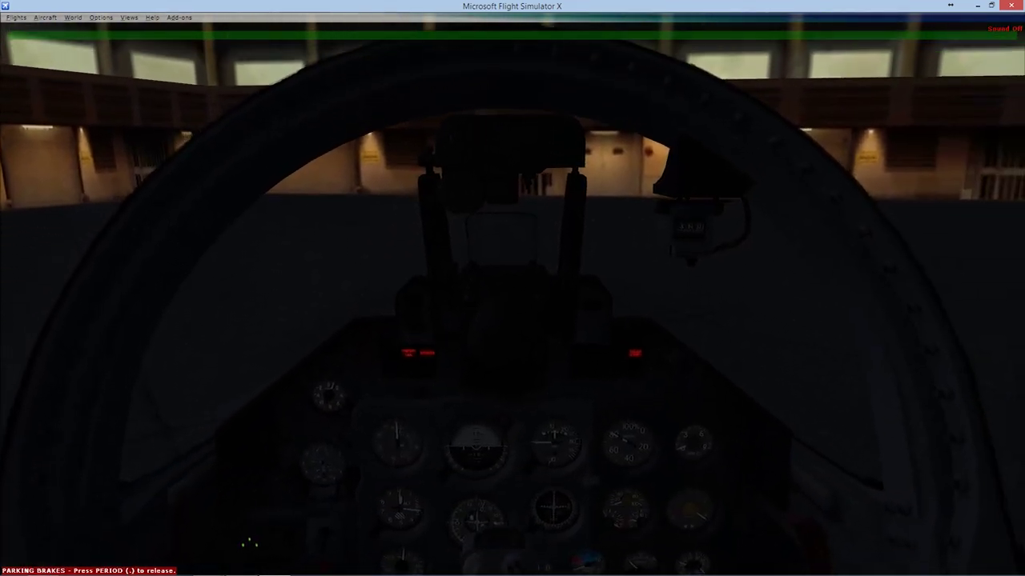
Pause and resume the simulation, and view the parked aircraft from outside before returning to the virtual cockpit.
{"action": "key", "text": "p"}
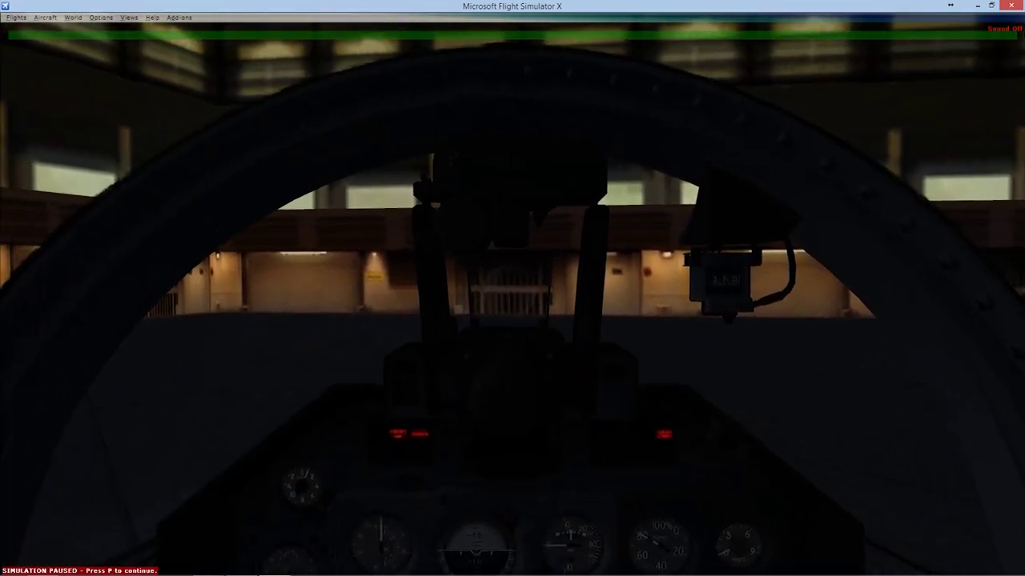
{"action": "key", "text": "p"}
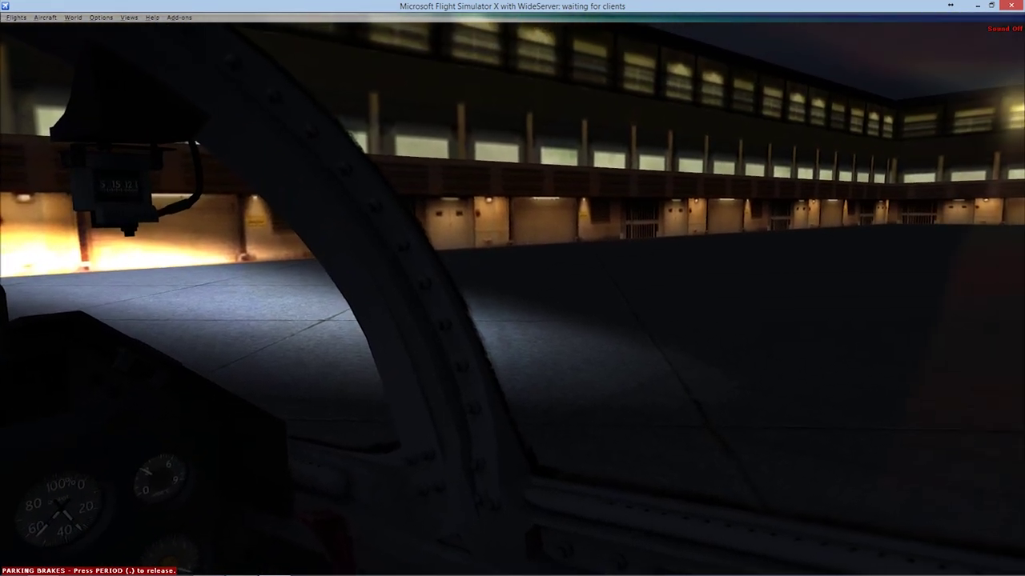
{"action": "key", "text": "s"}
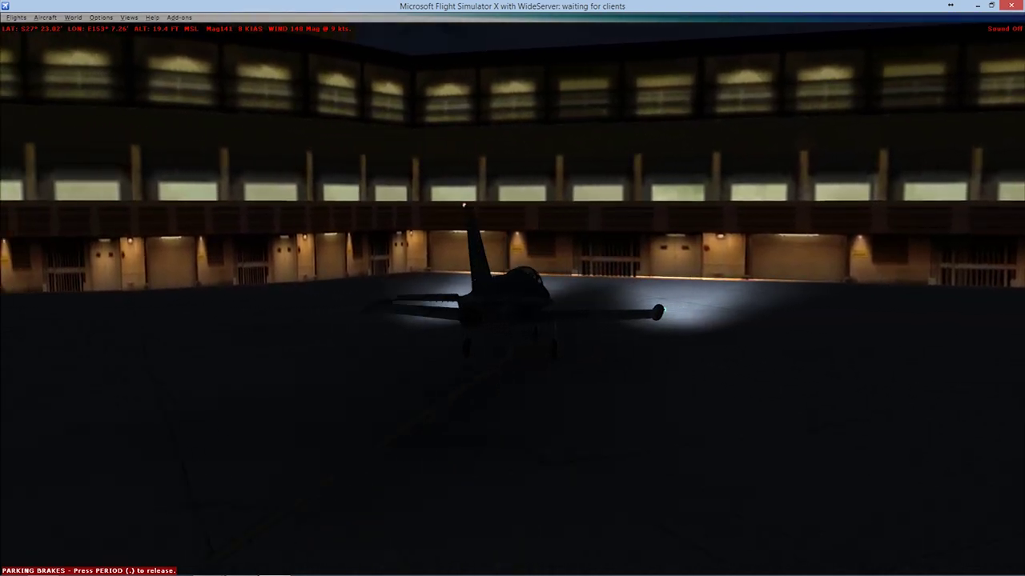
{"action": "key", "text": "s"}
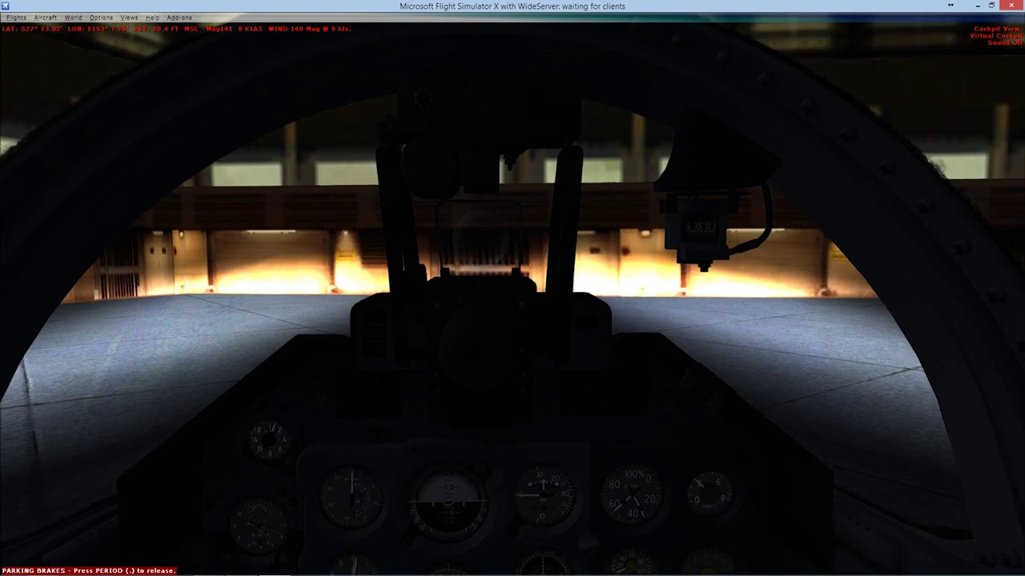
Release the parking brakes and turn the aircraft left with differential braking to taxi away from the terminal.
{"action": "key", "text": "period"}
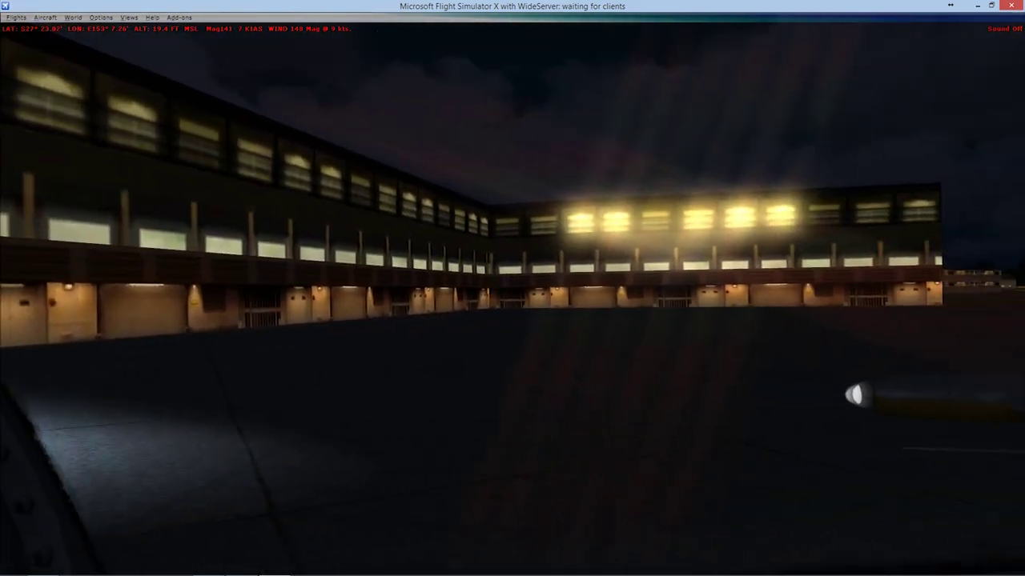
{"action": "key", "text": "ctrl+space"}
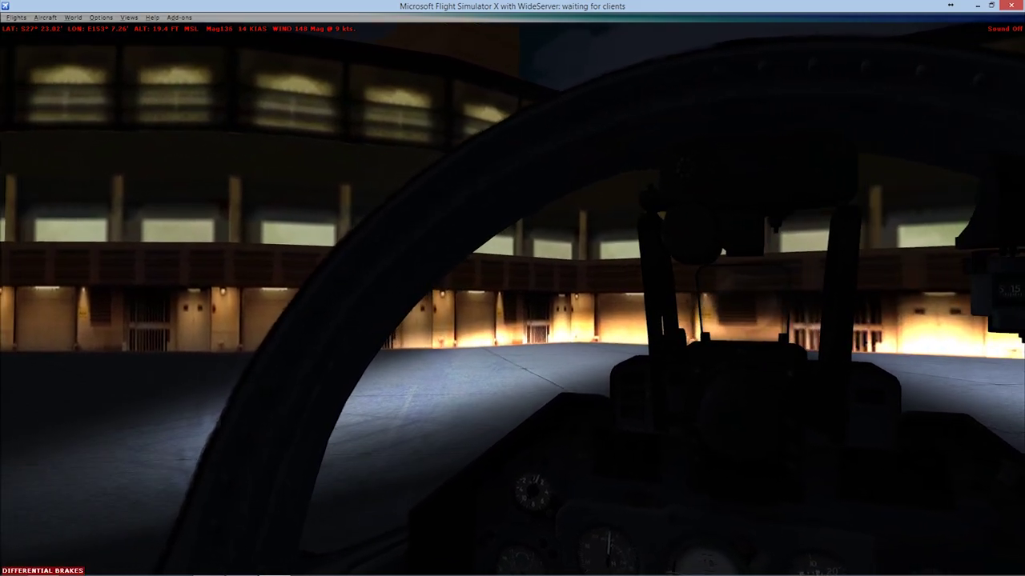
{"action": "key", "text": "F11"}
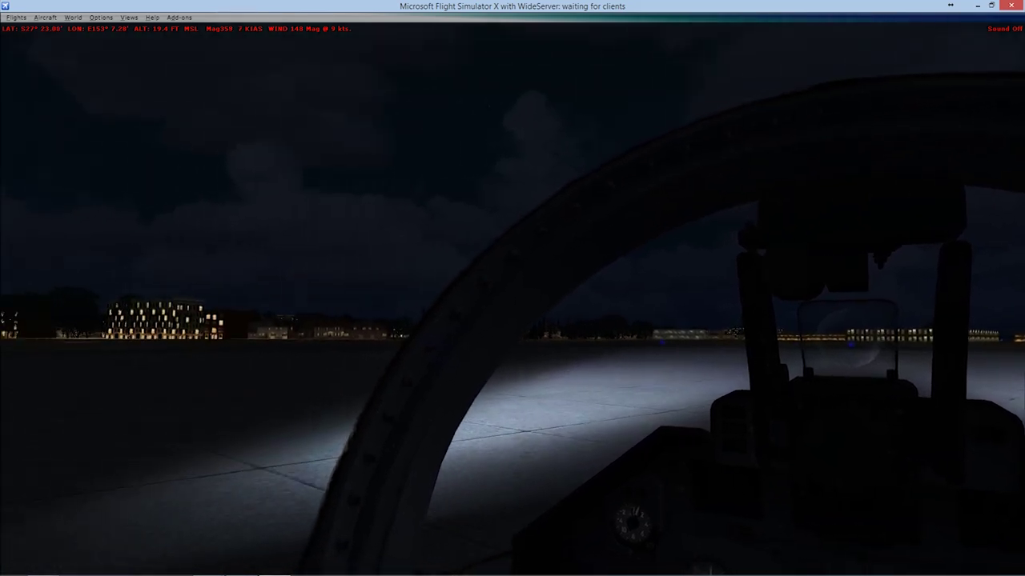
Taxi across the apron to the taxiway, steering with differential braking and switching to the outside view of the aircraft.
{"action": "key", "text": "F12"}
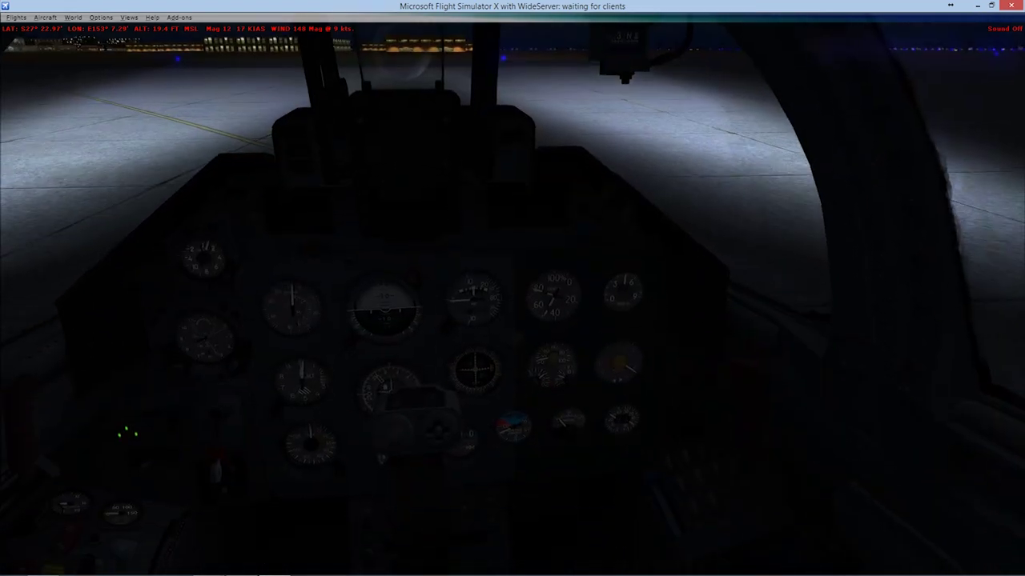
{"action": "key", "text": "F12"}
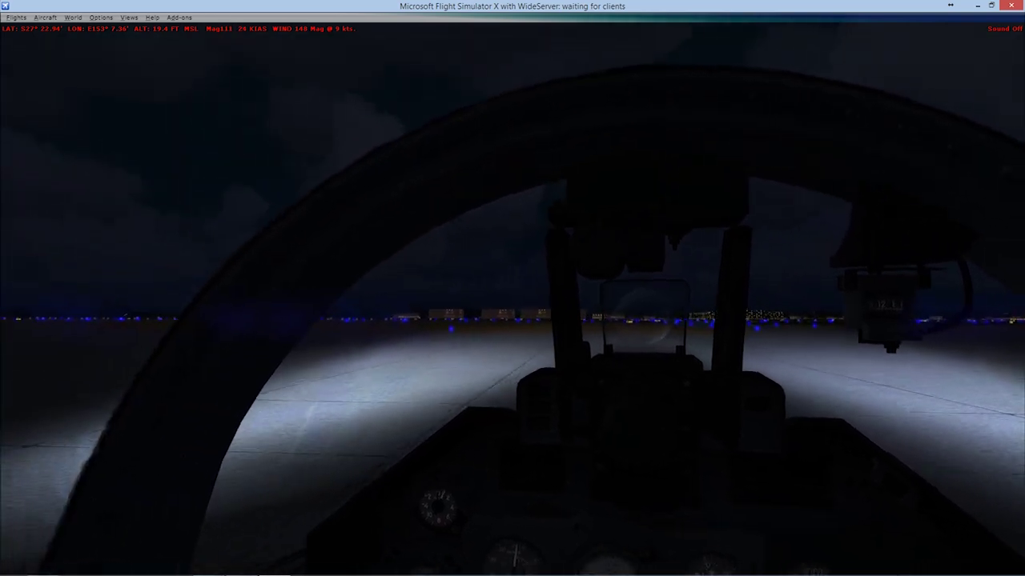
{"action": "key", "text": "s"}
{"action": "key", "text": "F12"}
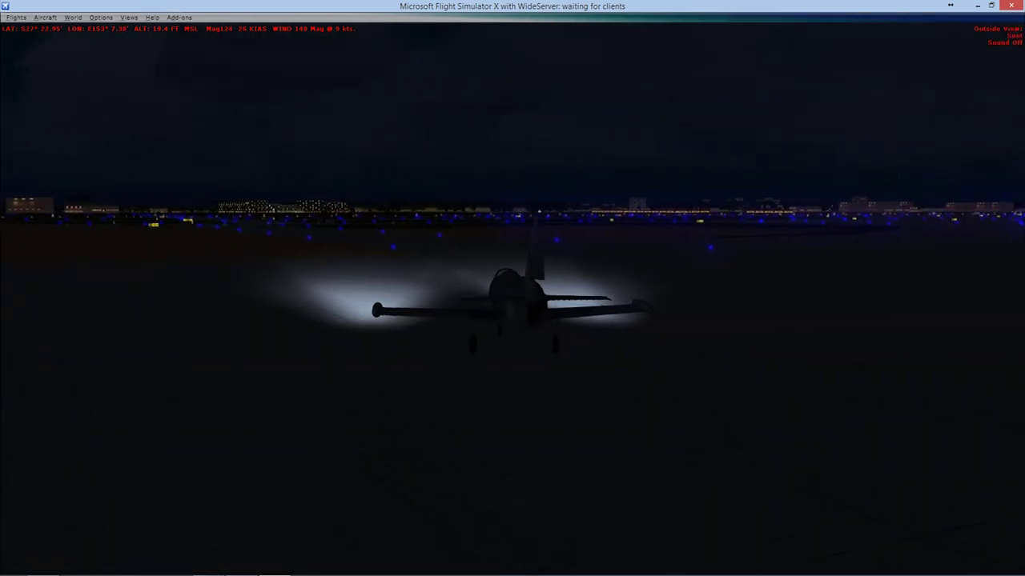
{"action": "key", "text": "F12"}
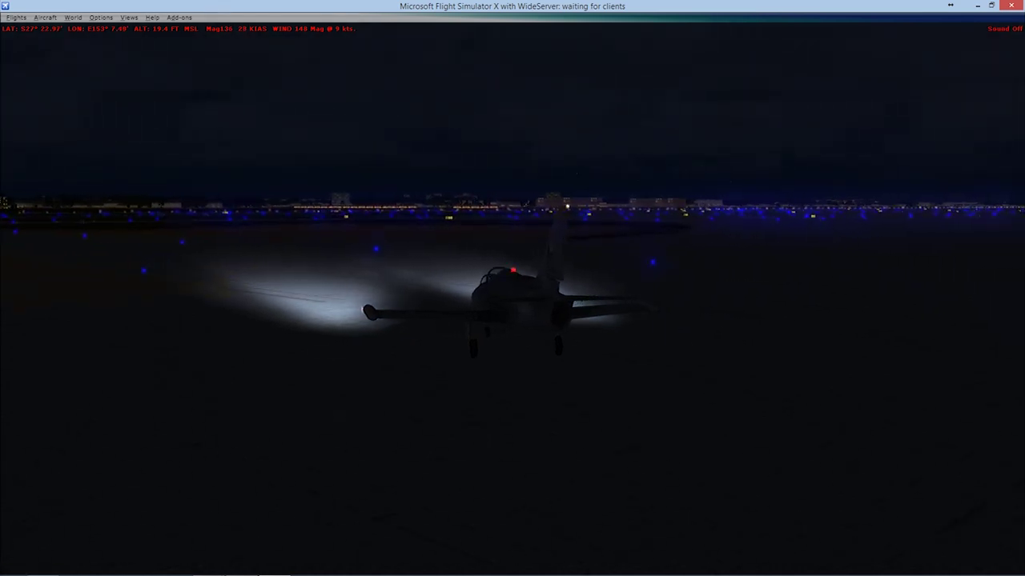
{"action": "key", "text": "F12"}
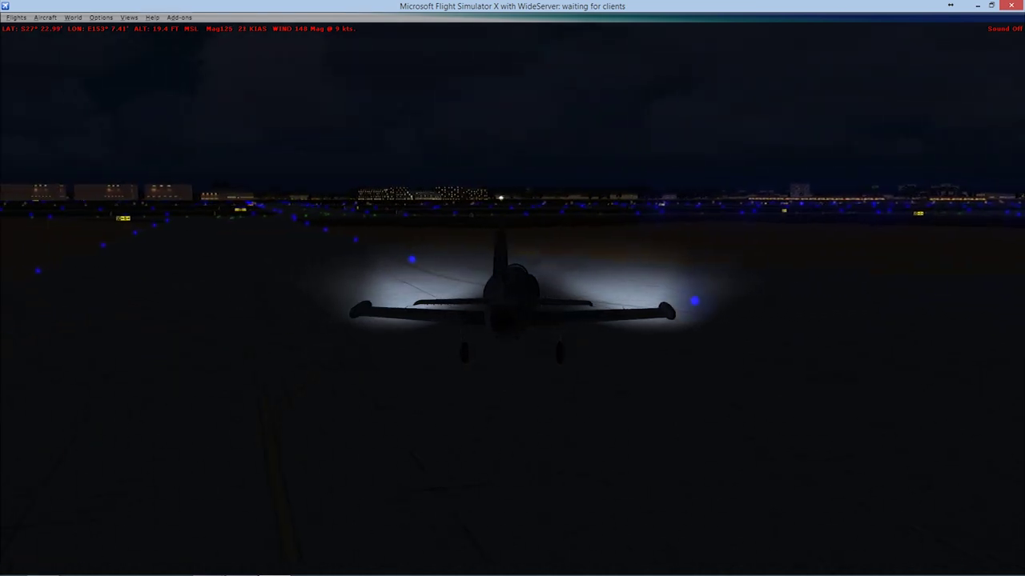
{"action": "key", "text": "F11"}
View the session's player list and chat while steering right during the taxi, and close the chat window.
{"action": "key", "text": "Return"}
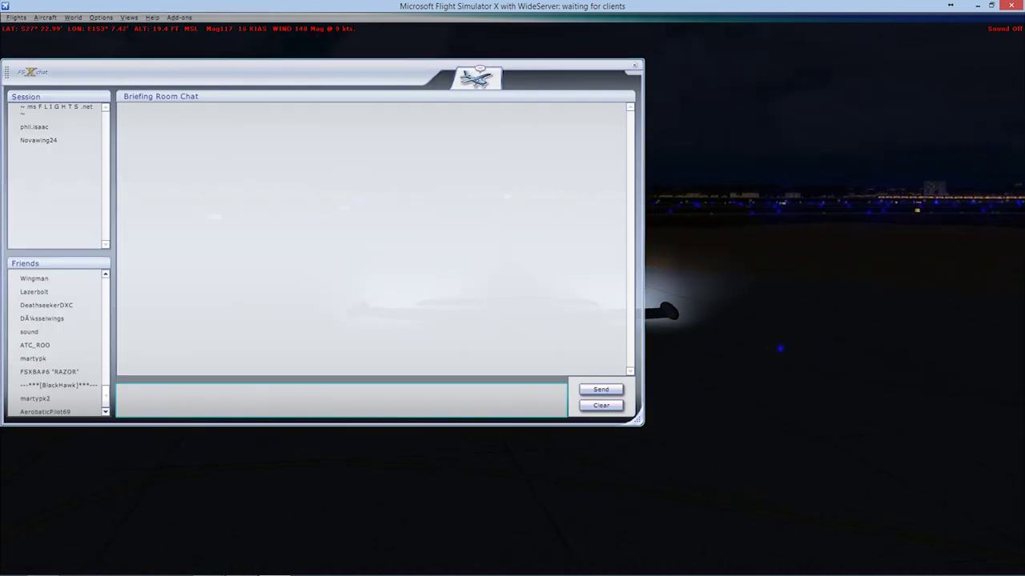
{"action": "key", "text": "F12"}
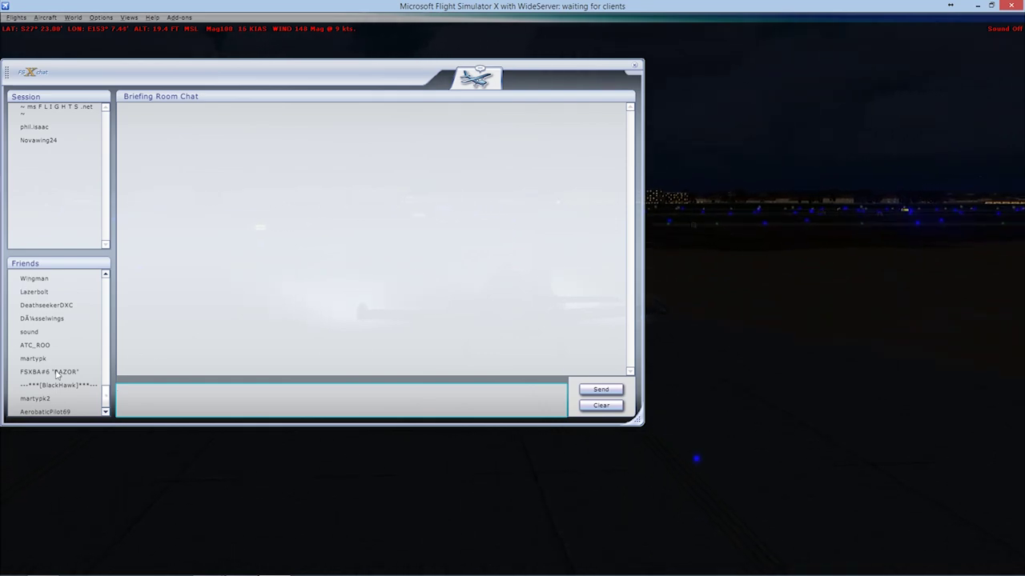
{"action": "left_click", "coordinate": [636, 69]}
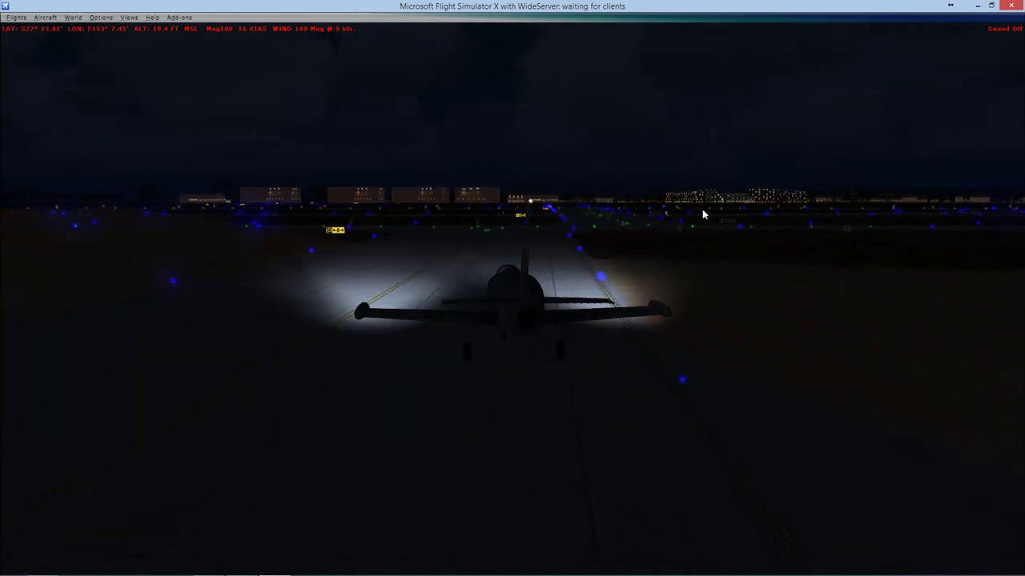
Steer the aircraft along the taxiway and slow it with the brakes while viewing it from different outside angles.
{"action": "key", "text": "F12"}
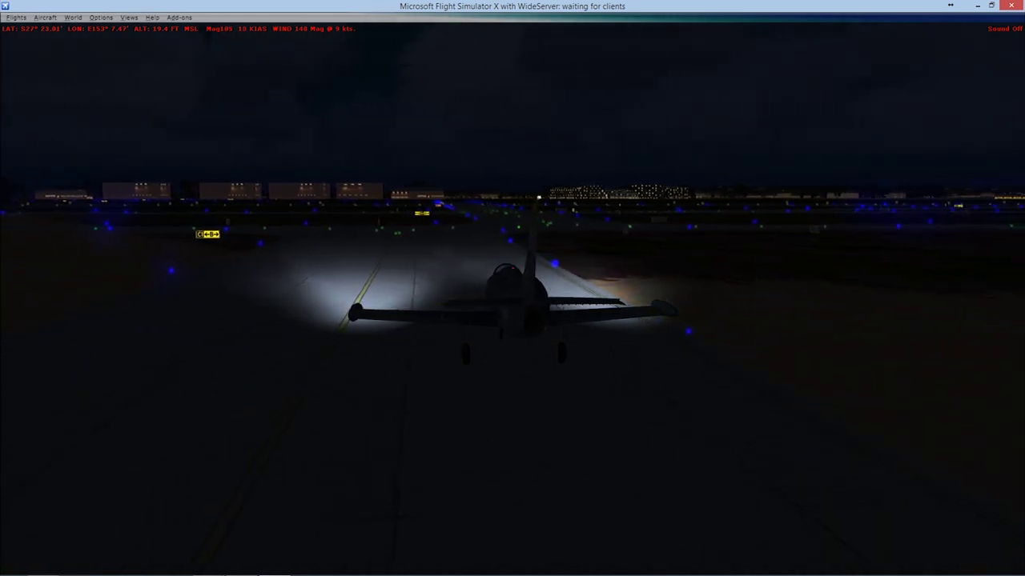
{"action": "key", "text": "shift+Left"}
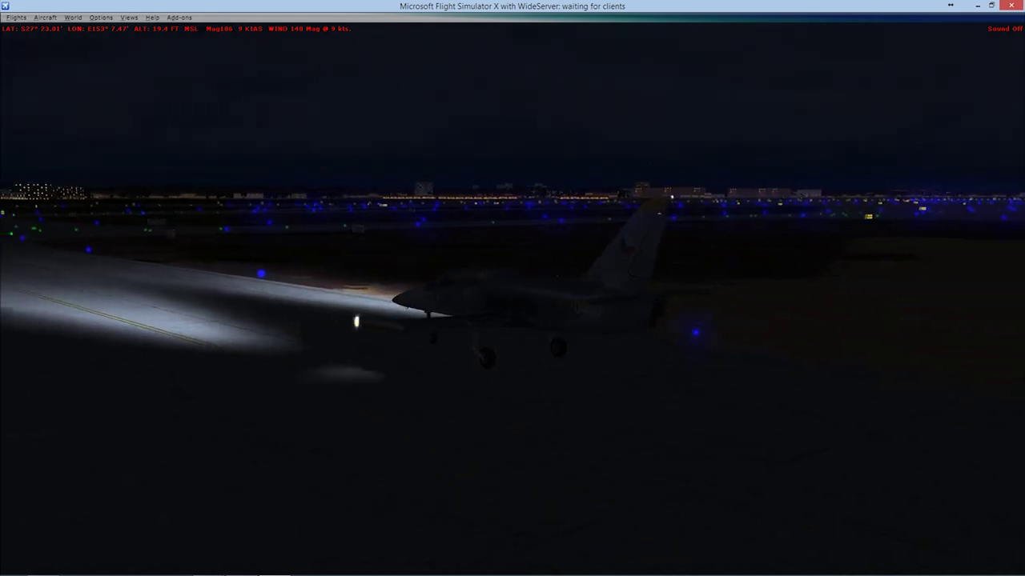
{"action": "key", "text": "period"}
{"action": "key", "text": "KP_4"}
{"action": "key", "text": "KP_6"}
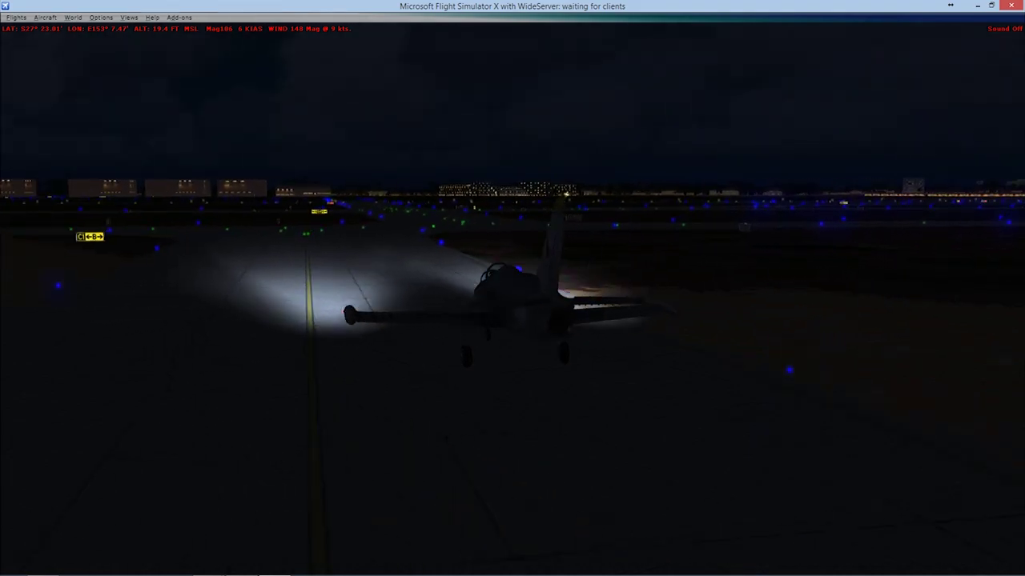
{"action": "key", "text": "KP_6"}
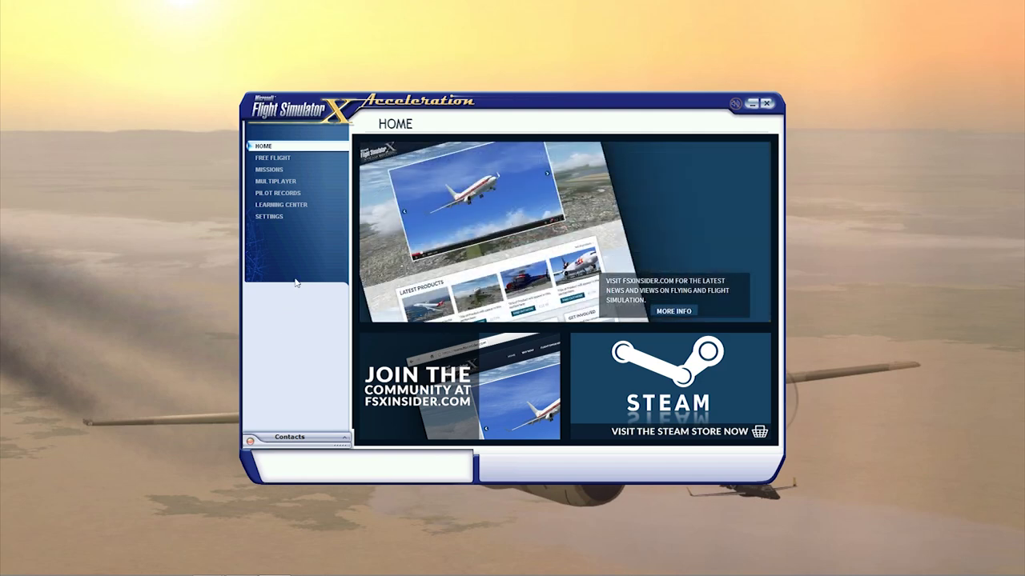
Sign in to multiplayer over the local network and find sessions by connecting directly to the stored server IP address.
{"action": "left_click", "coordinate": [292, 183]}
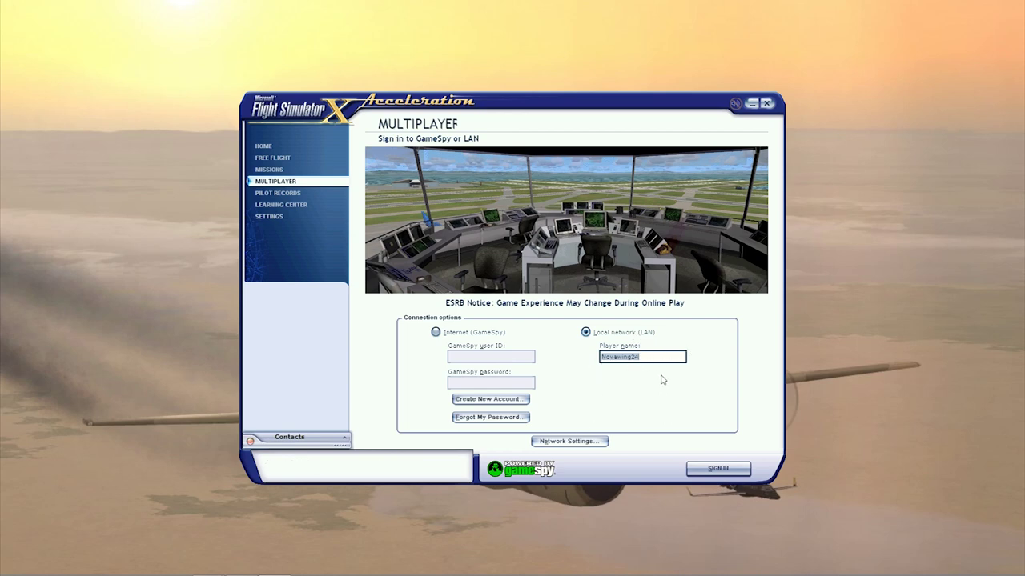
{"action": "left_click", "coordinate": [718, 468]}
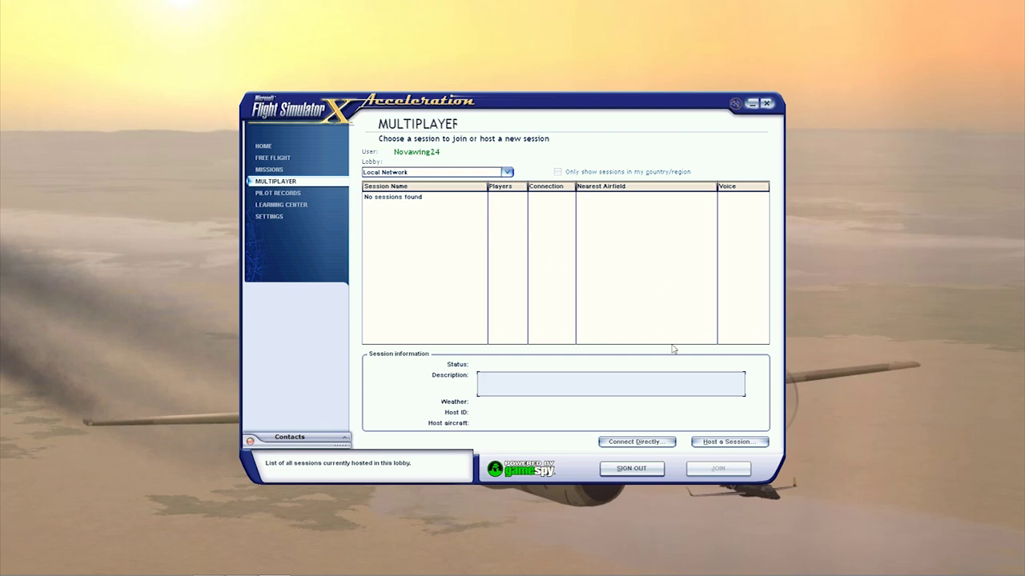
{"action": "left_click", "coordinate": [628, 445]}
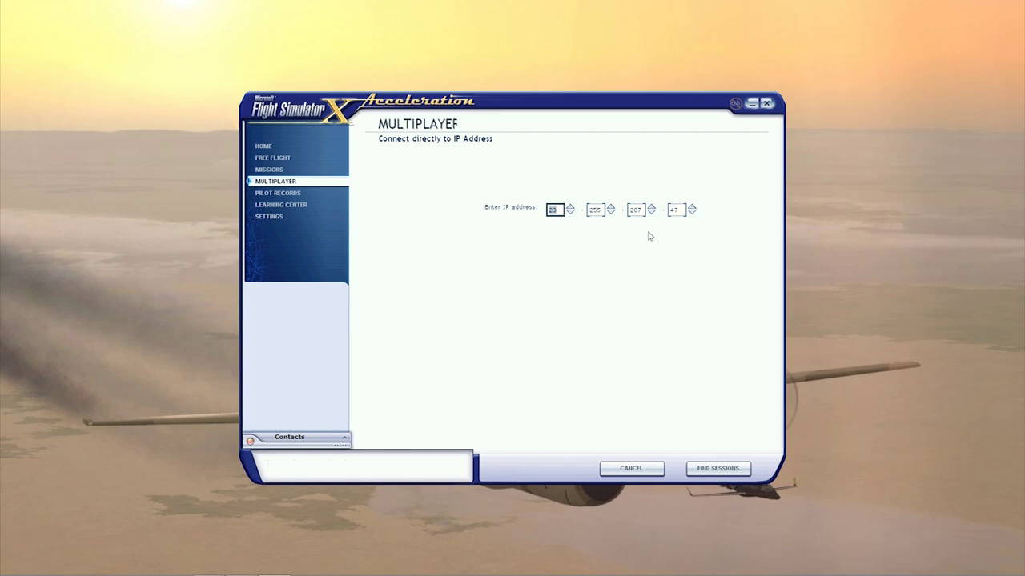
{"action": "left_click", "coordinate": [690, 471]}
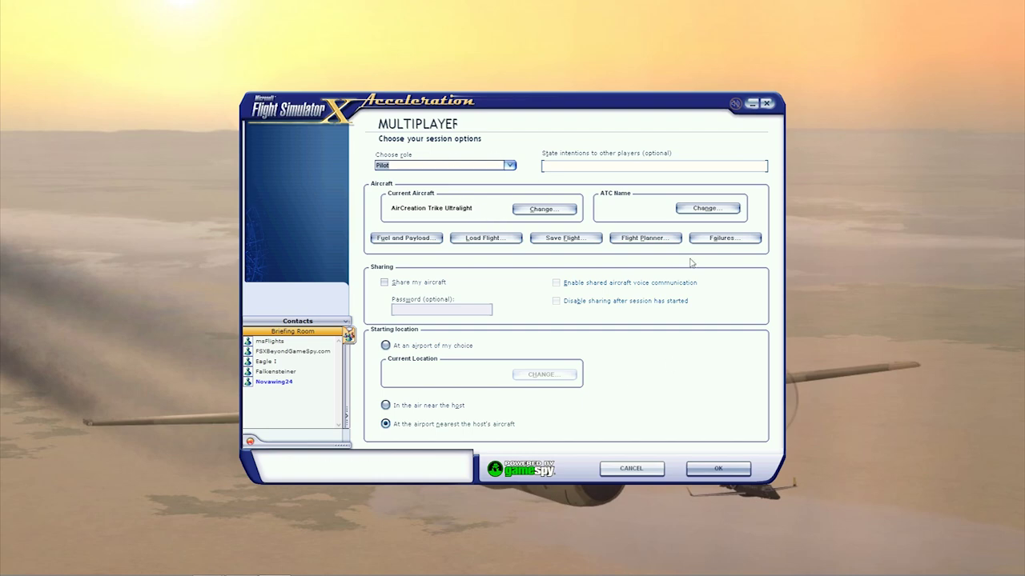
Choose the Aero L-39C Albatros in the Czech AF CLV #0440 livery as the session aircraft.
{"action": "left_click", "coordinate": [538, 211]}
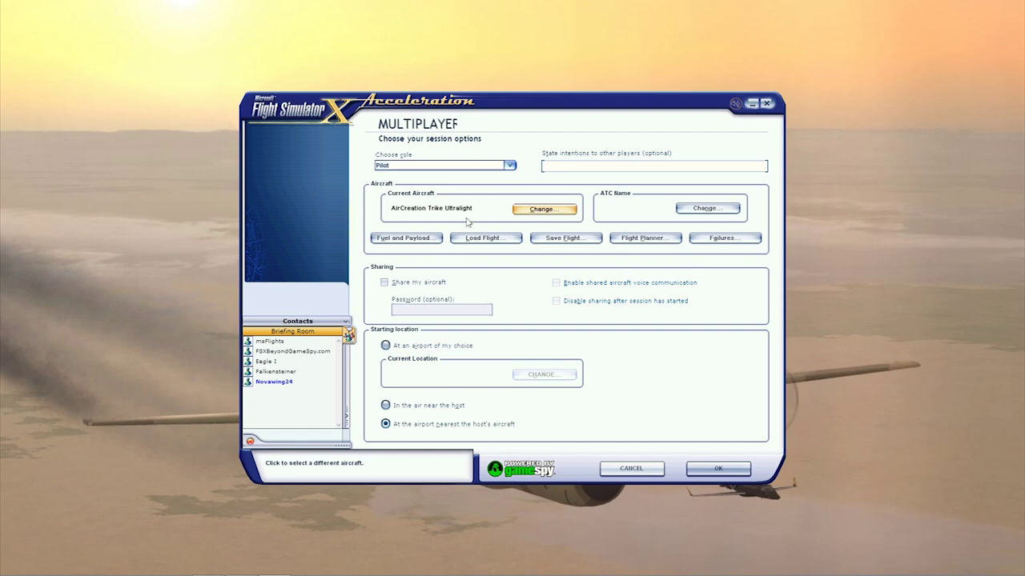
{"action": "left_click", "coordinate": [486, 238]}
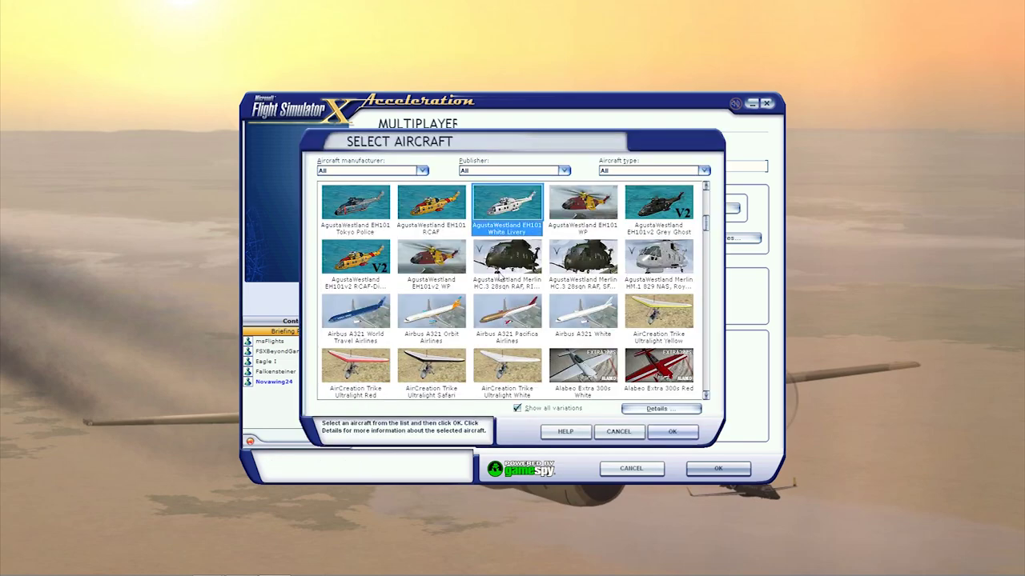
{"action": "scroll", "coordinate": [497, 248], "scroll_direction": "up", "scroll_amount": 3}
{"action": "scroll", "coordinate": [500, 256], "scroll_direction": "up", "scroll_amount": 3}
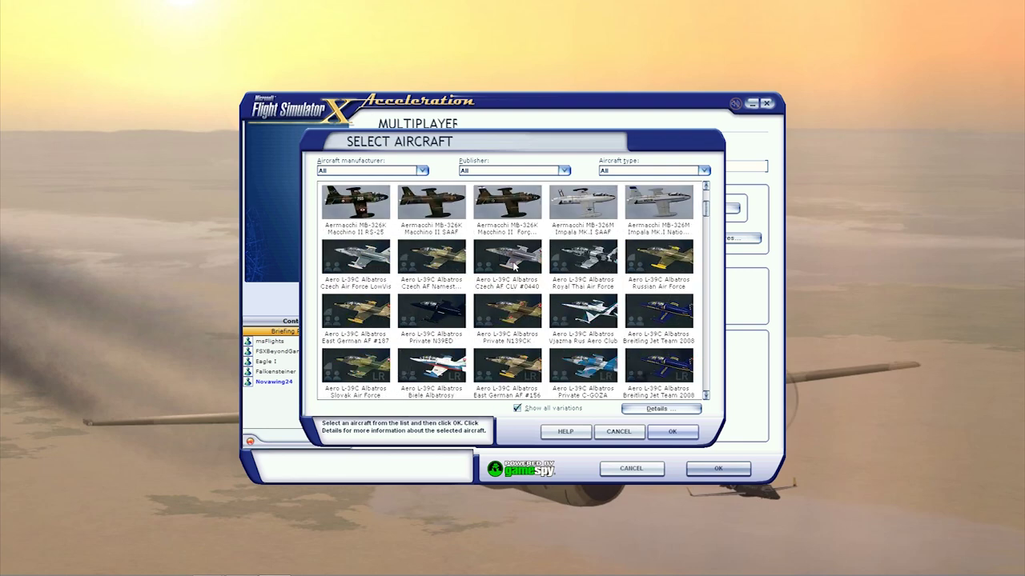
{"action": "left_click", "coordinate": [516, 264]}
{"action": "left_click", "coordinate": [668, 433]}
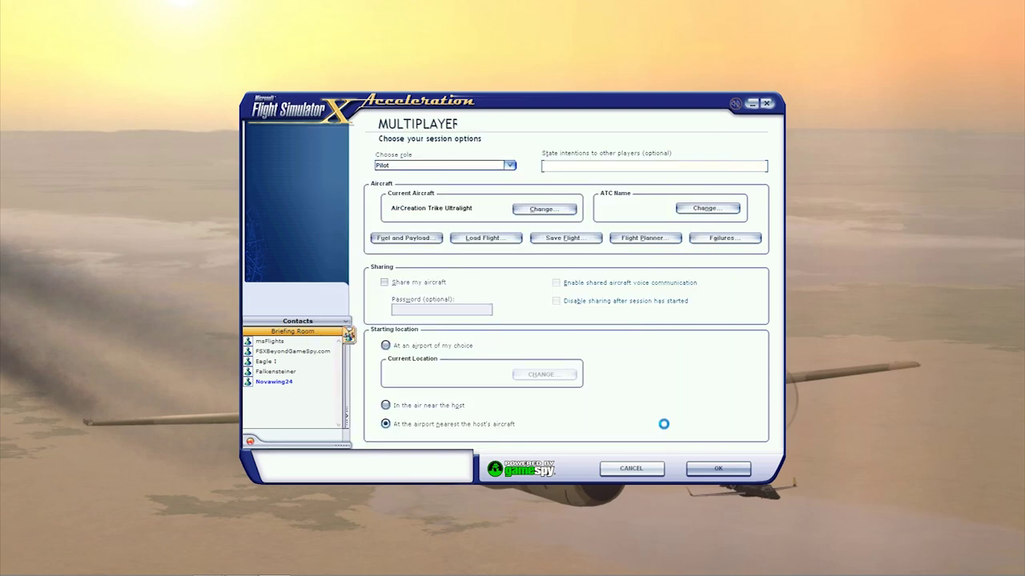
Set the aircraft's ATC tail number to NOVA24.
{"action": "left_click", "coordinate": [693, 210]}
{"action": "left_click", "coordinate": [537, 273]}
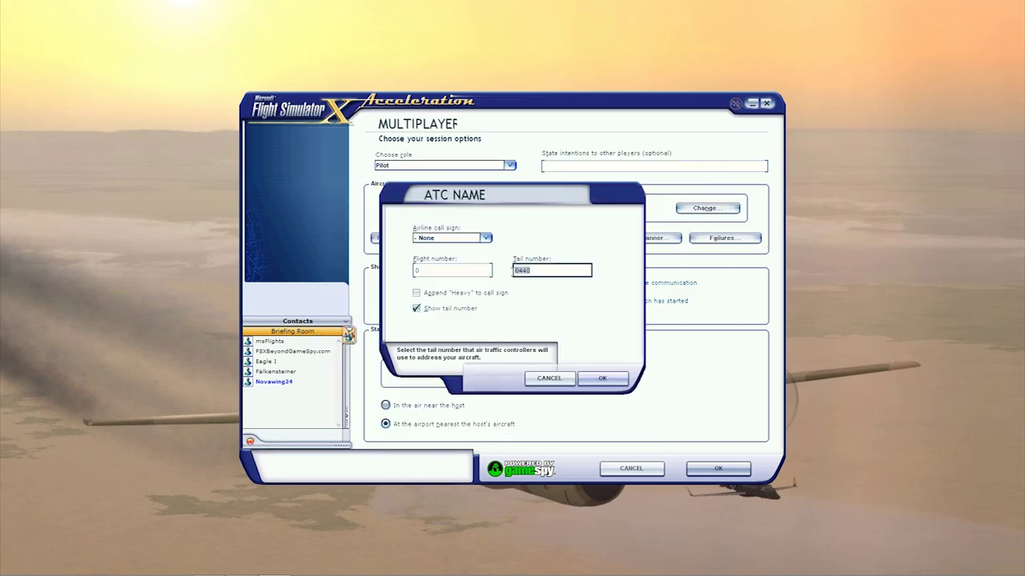
{"action": "type", "text": "NOVA24"}
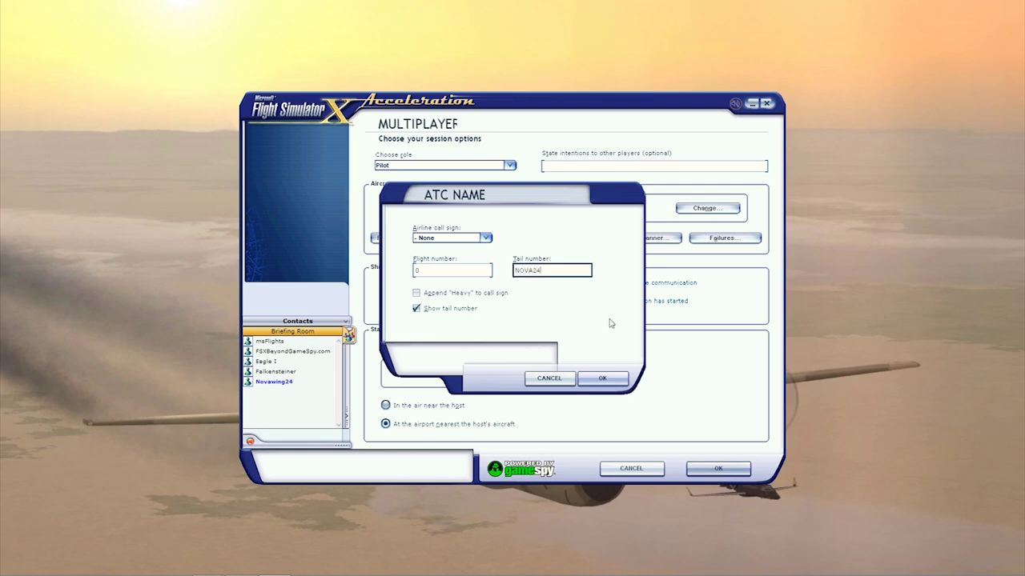
{"action": "left_click", "coordinate": [602, 378]}
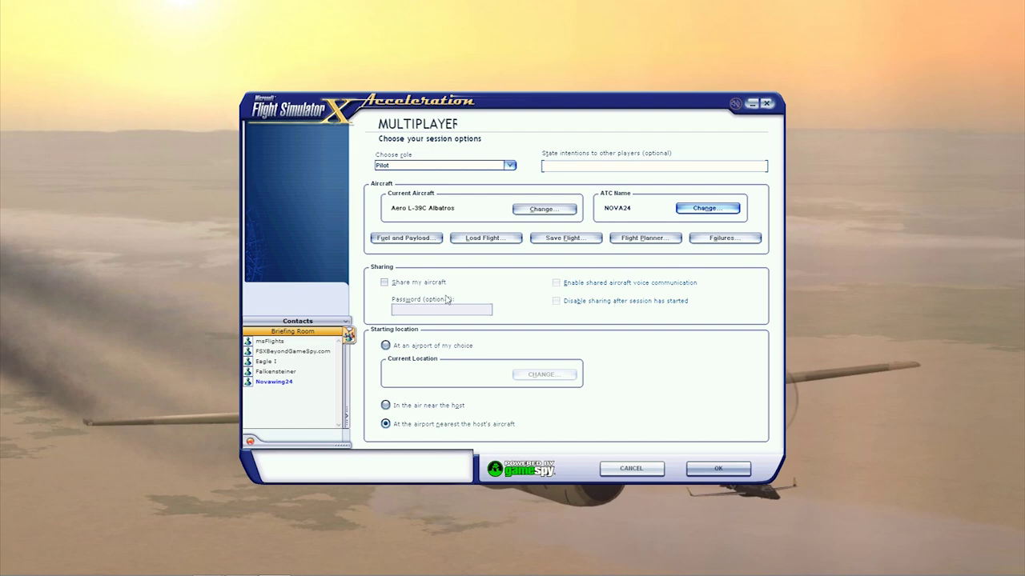
Start at an airport of choice and find Brisbane Intl by the airport ID ybbn.
{"action": "left_click", "coordinate": [389, 346]}
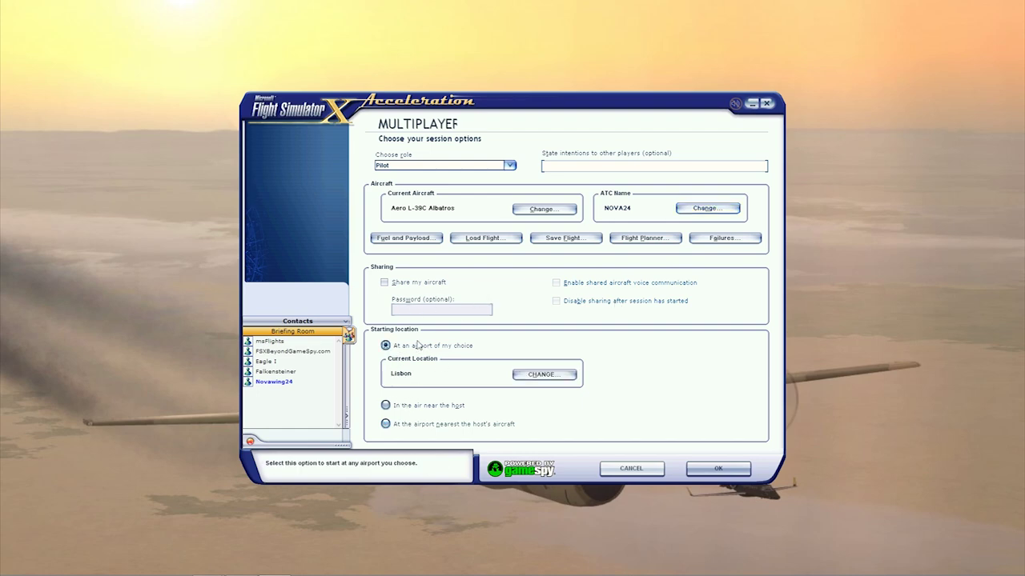
{"action": "left_click", "coordinate": [544, 374]}
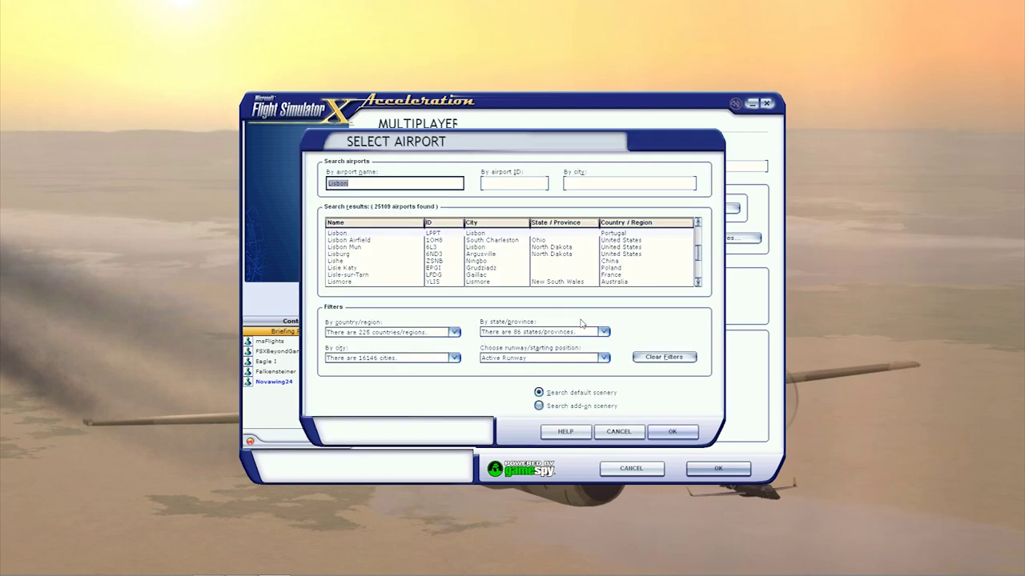
{"action": "left_click", "coordinate": [510, 181]}
{"action": "type", "text": "ybbn"}
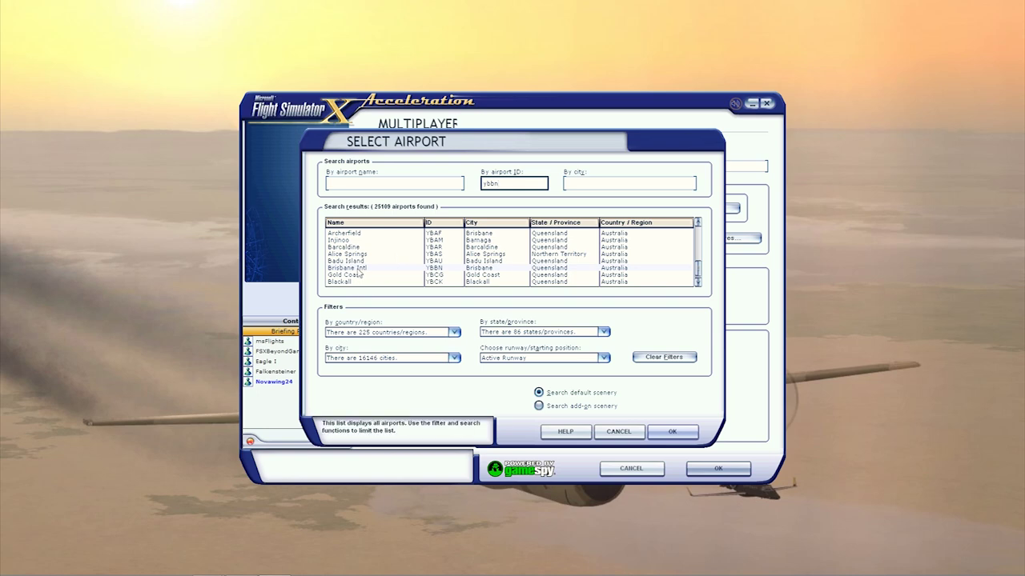
Set the starting position at Brisbane Intl to GATE 6 -- RAMP GA SMALL.
{"action": "left_click", "coordinate": [549, 358]}
{"action": "scroll", "coordinate": [565, 408], "scroll_direction": "down", "scroll_amount": 6}
{"action": "scroll", "coordinate": [565, 404], "scroll_direction": "down", "scroll_amount": 3}
{"action": "scroll", "coordinate": [570, 401], "scroll_direction": "down", "scroll_amount": 5}
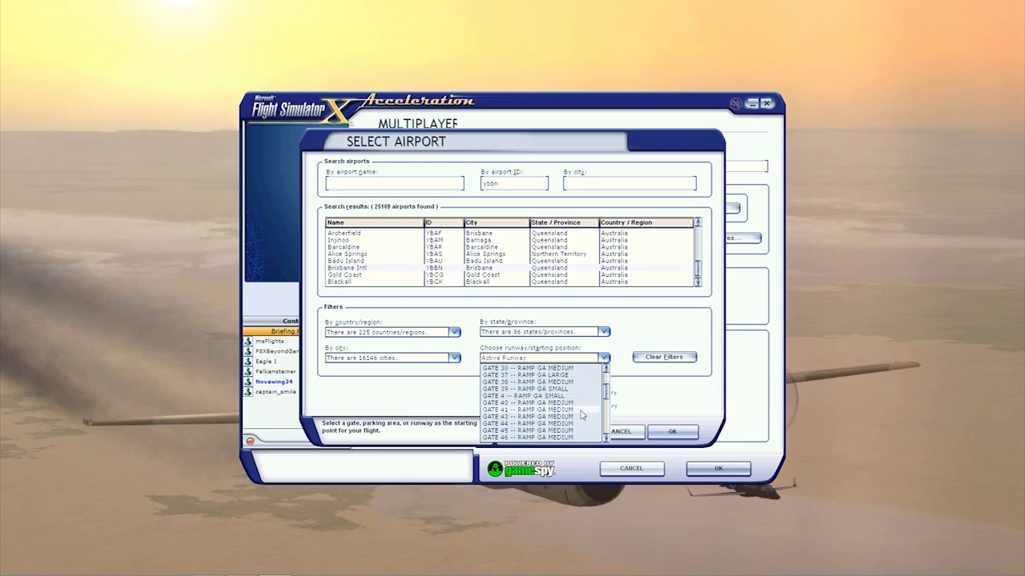
{"action": "scroll", "coordinate": [581, 413], "scroll_direction": "down", "scroll_amount": 5}
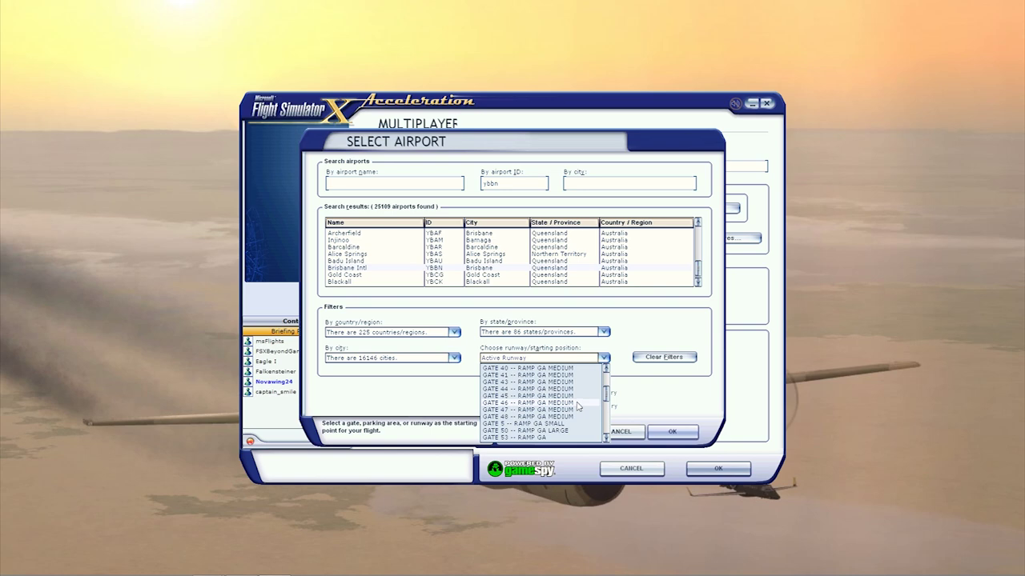
{"action": "scroll", "coordinate": [572, 408], "scroll_direction": "down", "scroll_amount": 3}
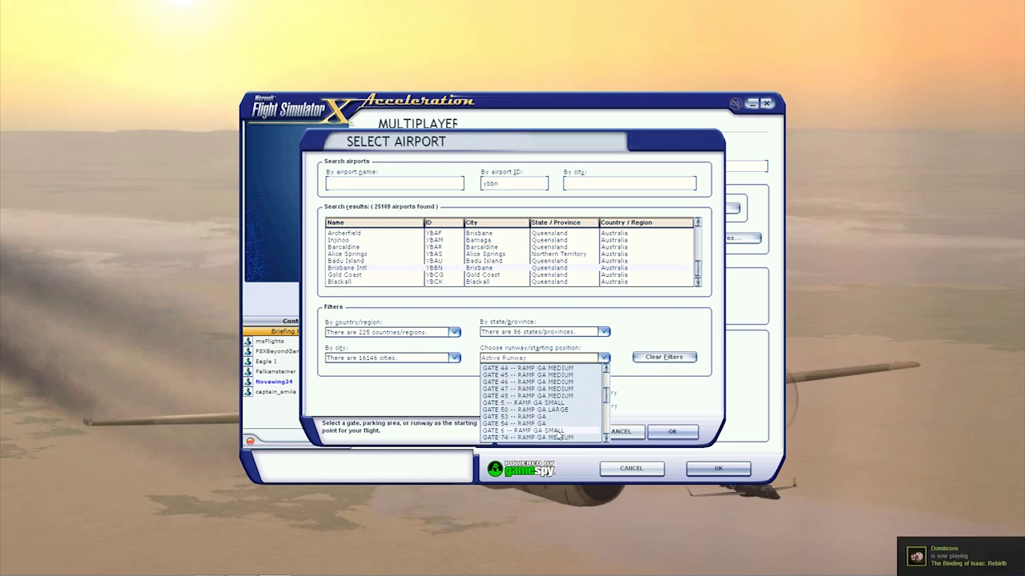
{"action": "left_click", "coordinate": [558, 431]}
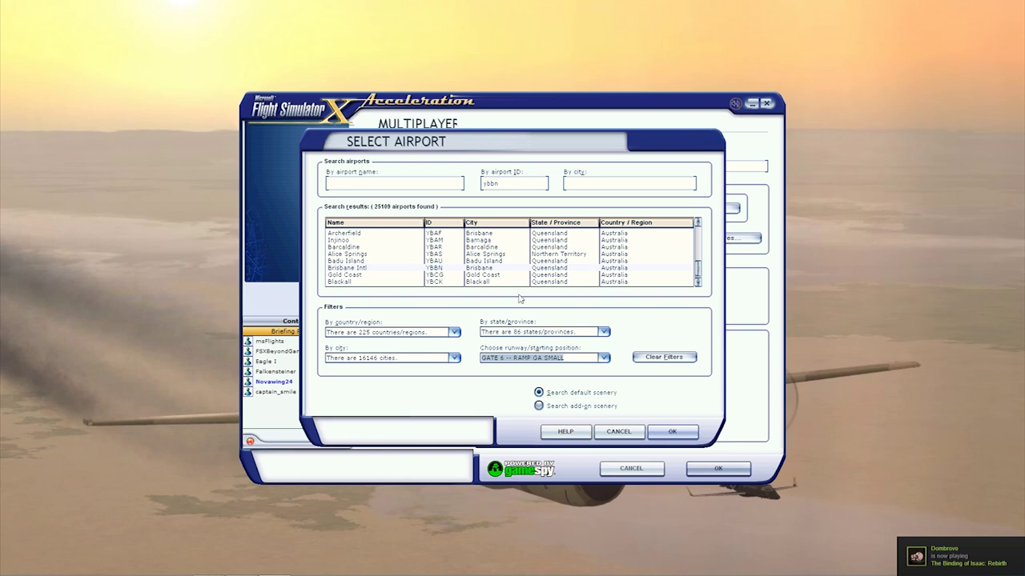
Set the starting position to GATE 23 -- RAMP GA MEDIUM and accept the airport.
{"action": "left_click", "coordinate": [605, 358]}
{"action": "left_click_drag", "start_coordinate": [605, 398], "coordinate": [606, 407]}
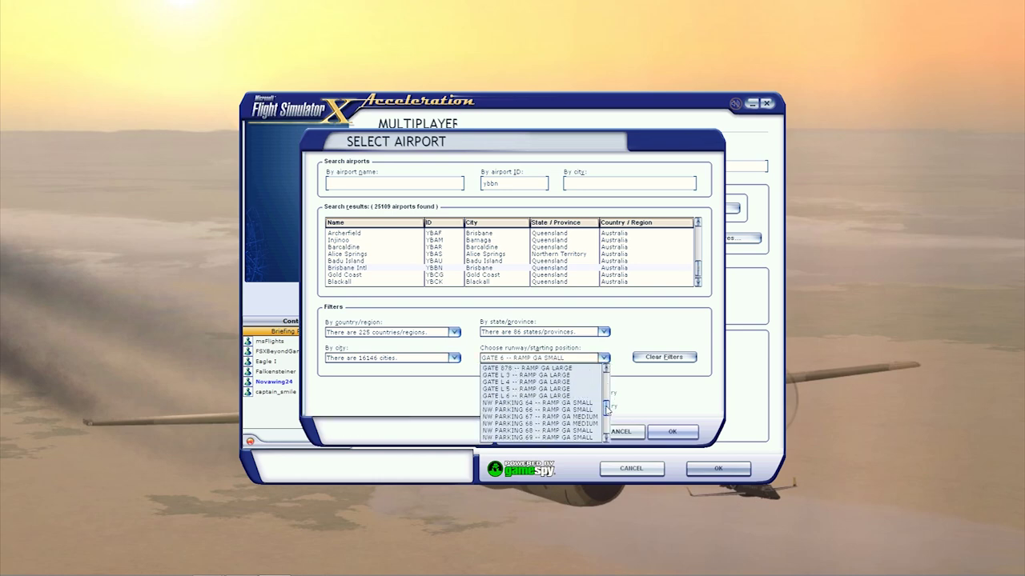
{"action": "left_click_drag", "start_coordinate": [608, 409], "coordinate": [614, 394]}
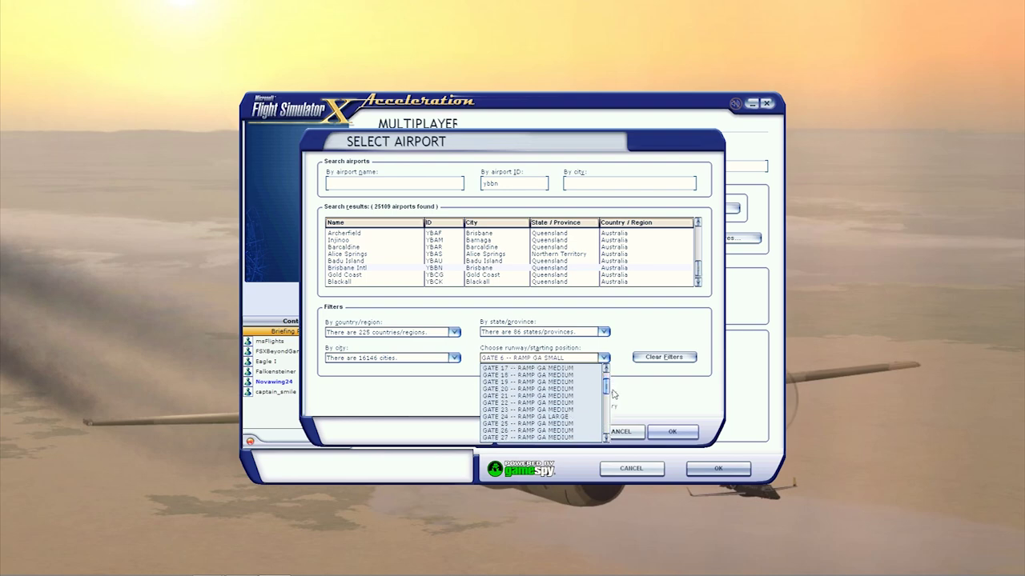
{"action": "left_click", "coordinate": [561, 416]}
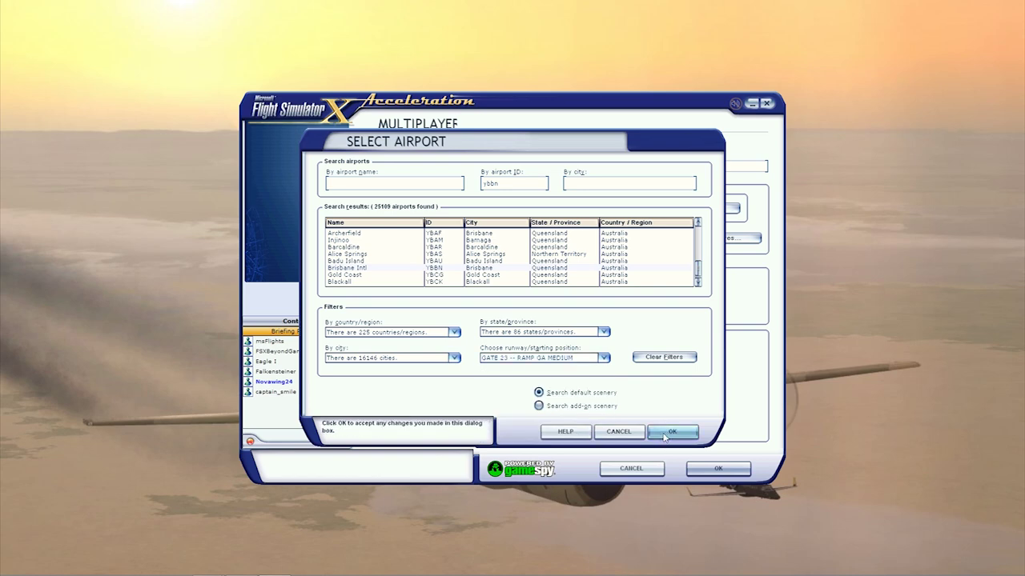
{"action": "left_click", "coordinate": [671, 432]}
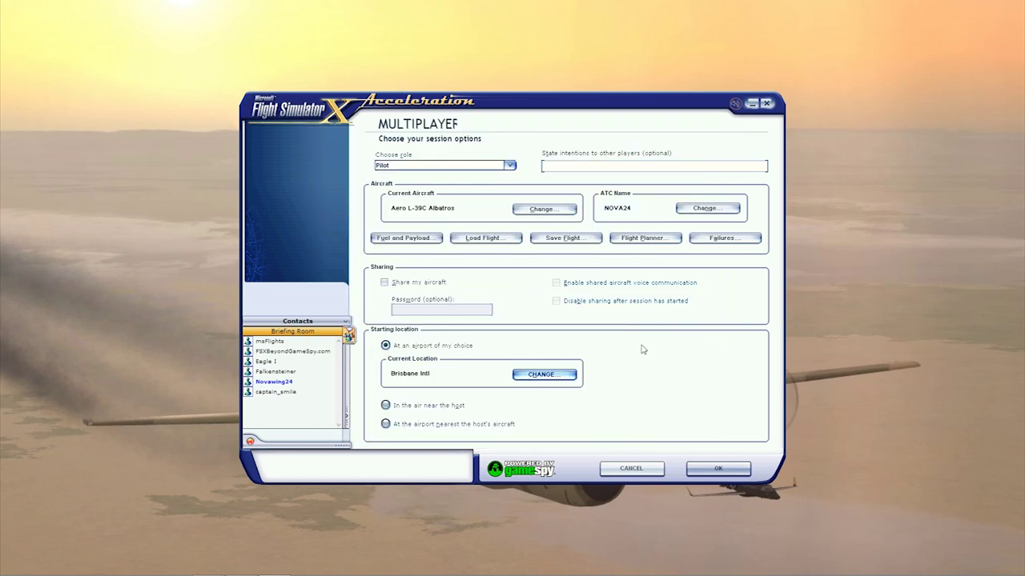
Accept the session options with the L-39C at Brisbane Intl and join the session from the briefing room.
{"action": "left_click", "coordinate": [714, 469]}
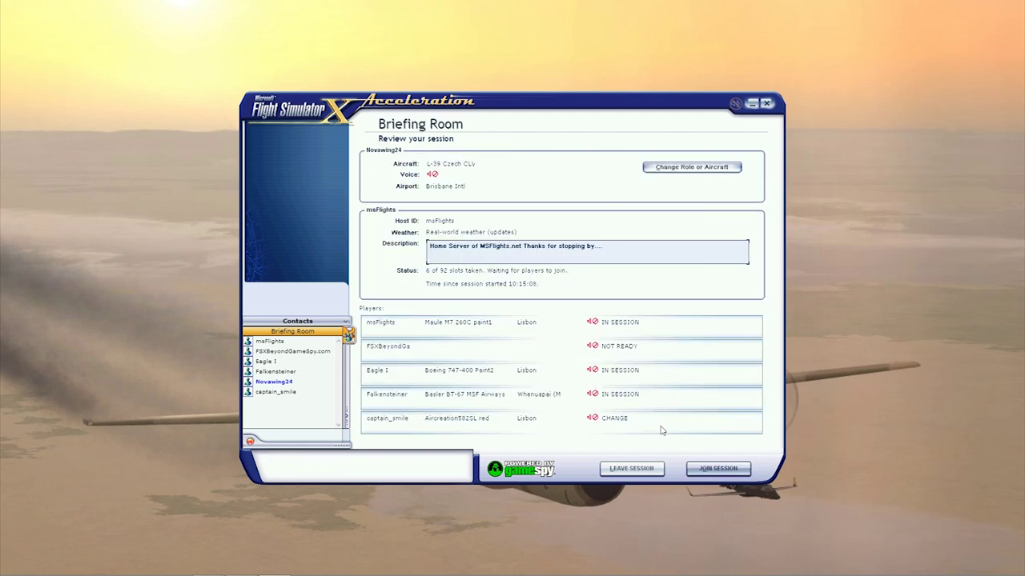
{"action": "left_click", "coordinate": [725, 469]}
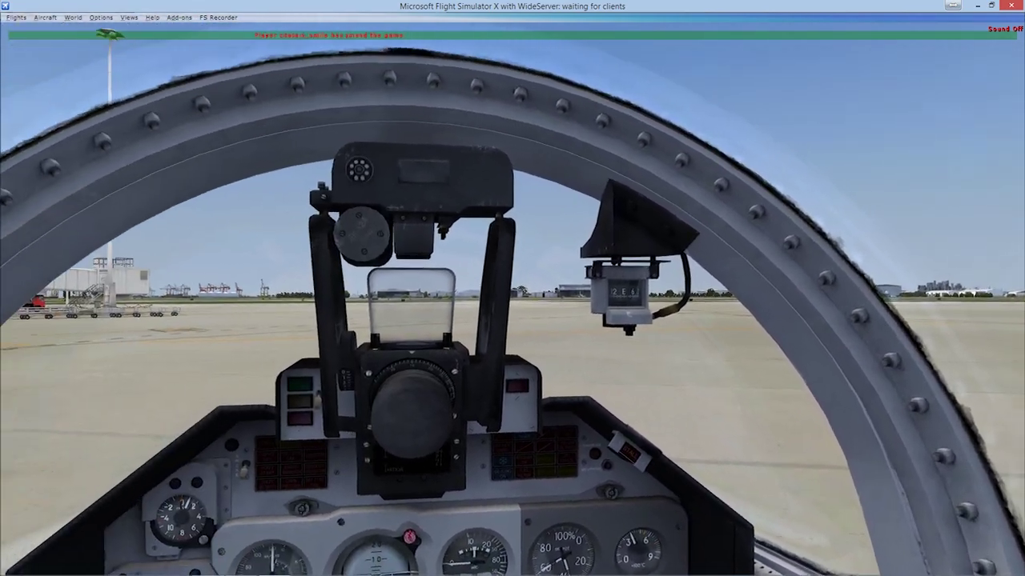
View the parked aircraft from outside, read the session chat and close it, and return to the virtual cockpit.
{"action": "key", "text": "s"}
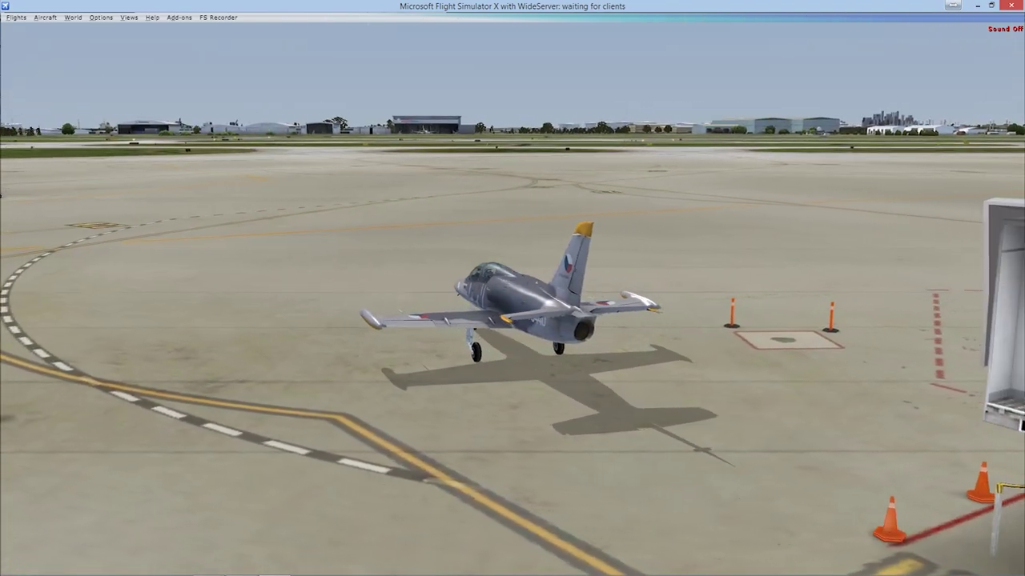
{"action": "key", "text": "Return"}
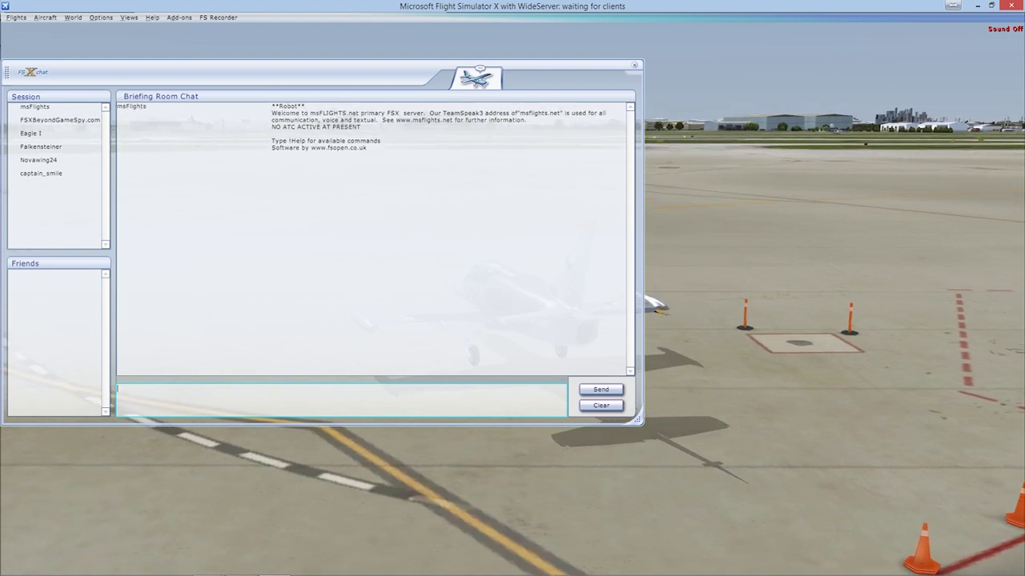
{"action": "left_click", "coordinate": [634, 65]}
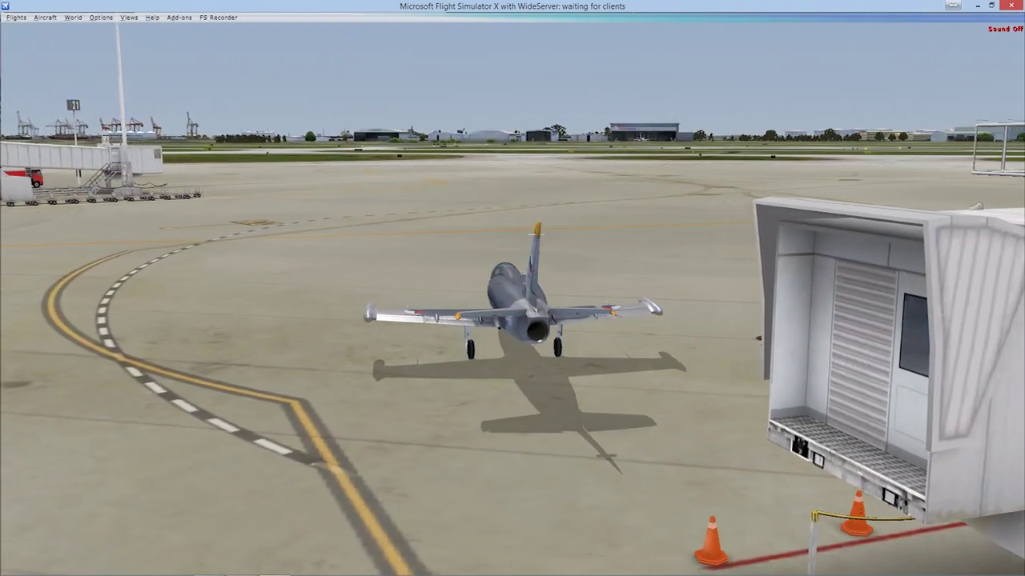
{"action": "key", "text": "F9"}
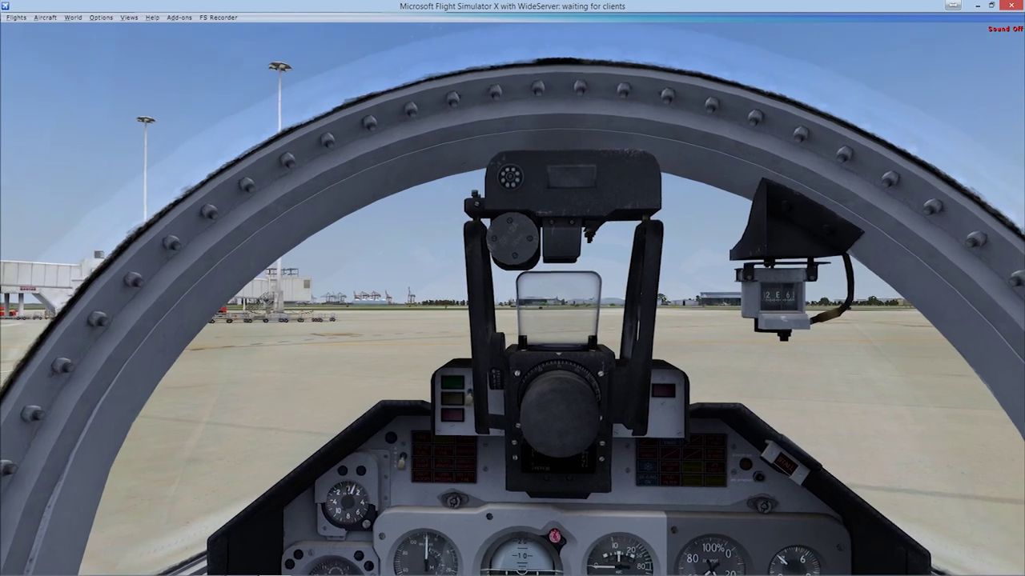